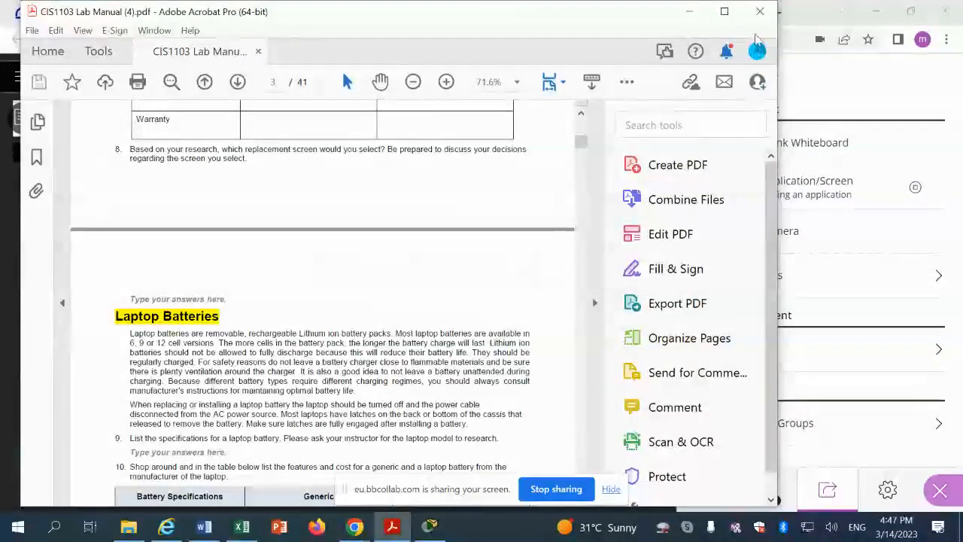
Close the PDF lab manual, switch to the CIS1103 Lab Manual (4) document in Word and search it for "lab 07".
key("ctrl+q")
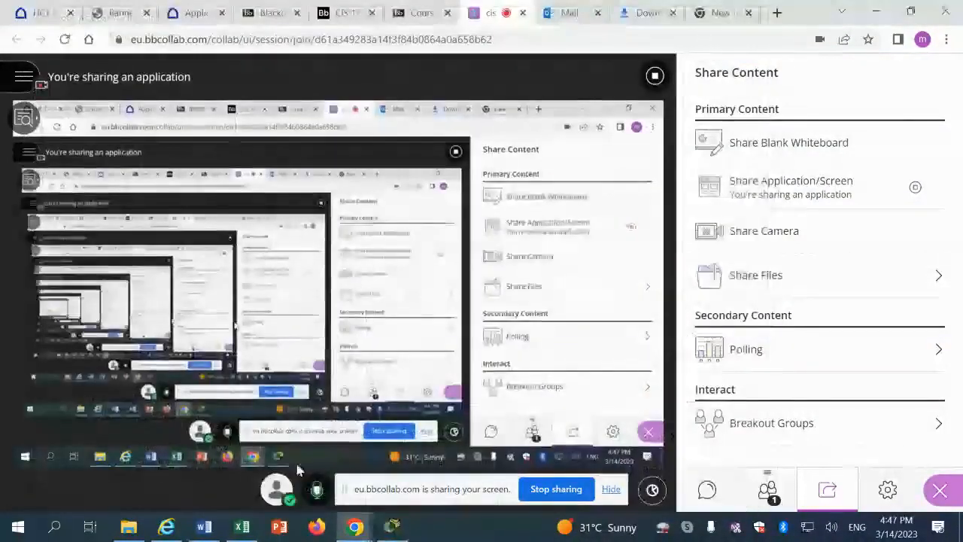
left_click(204, 526)
scroll(416, 366, "down", 10)
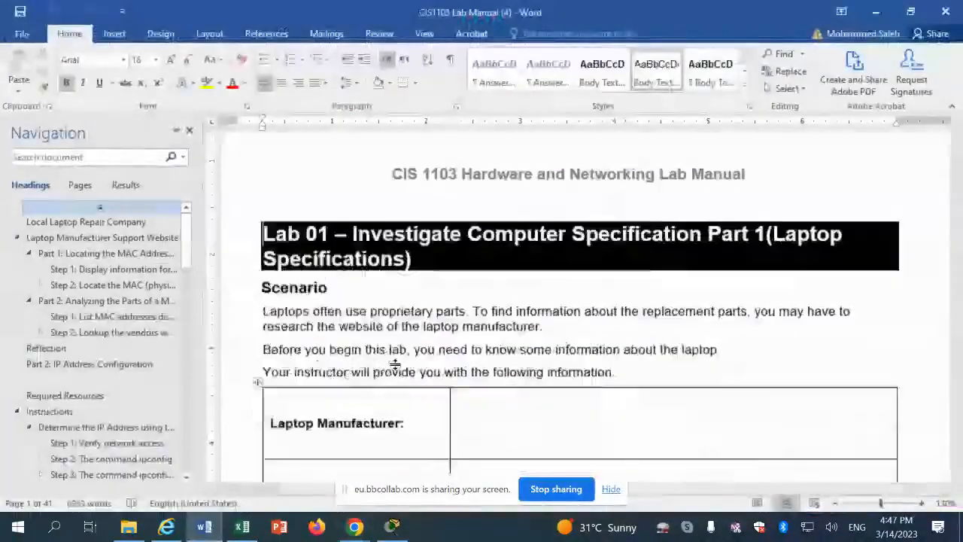
left_click(44, 156)
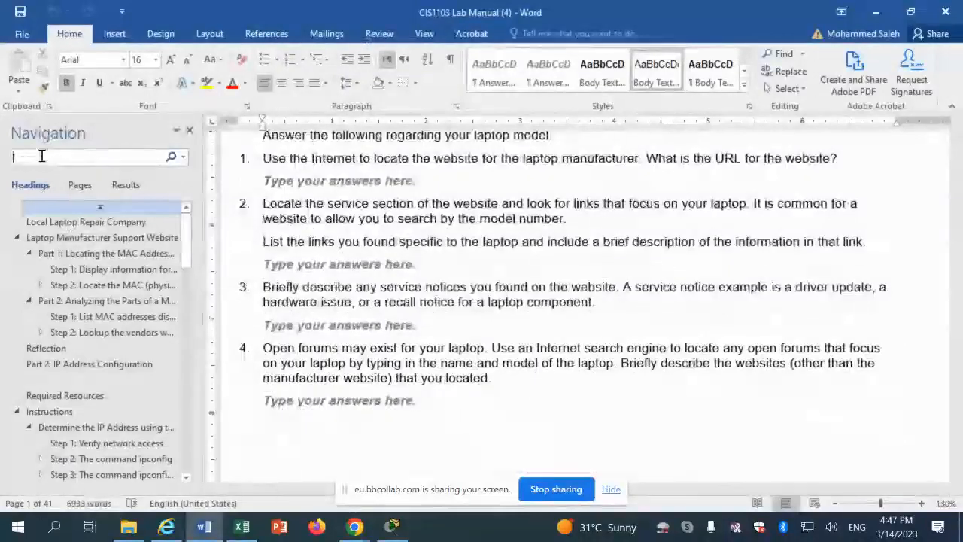
type("lab")
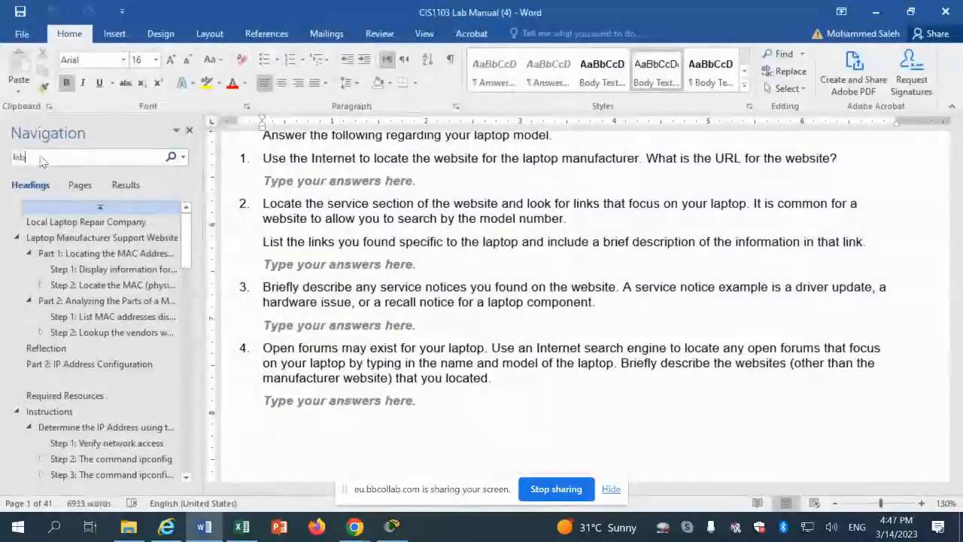
type(" 07")
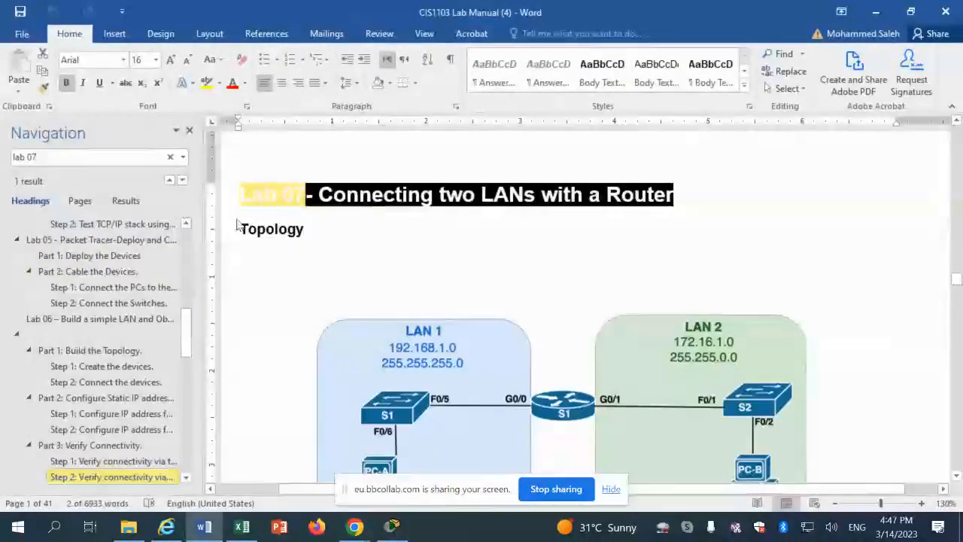
Read through Lab 07's topology, addressing table, objectives and required resources, including the router model.
left_click(328, 248)
scroll(328, 248, "down", 3)
scroll(329, 247, "down", 6)
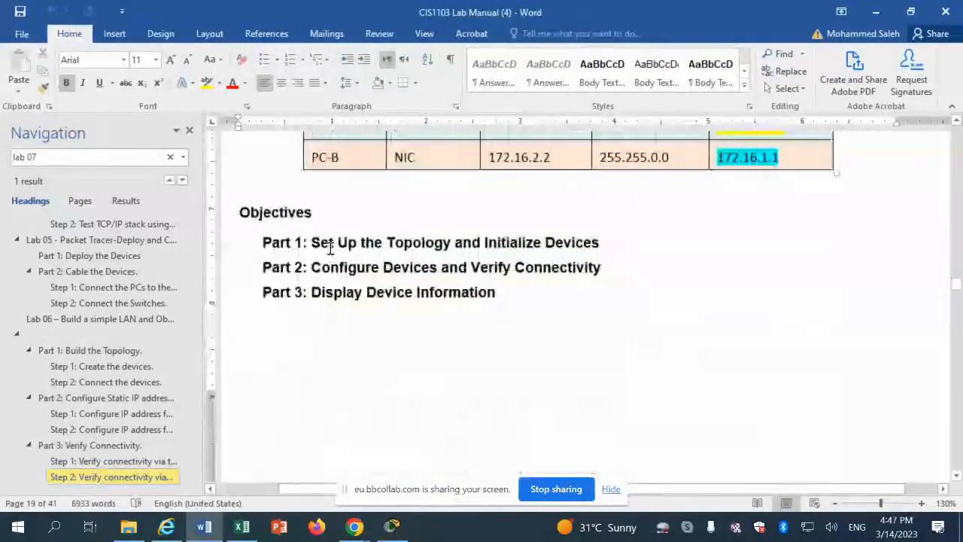
scroll(328, 248, "down", 8)
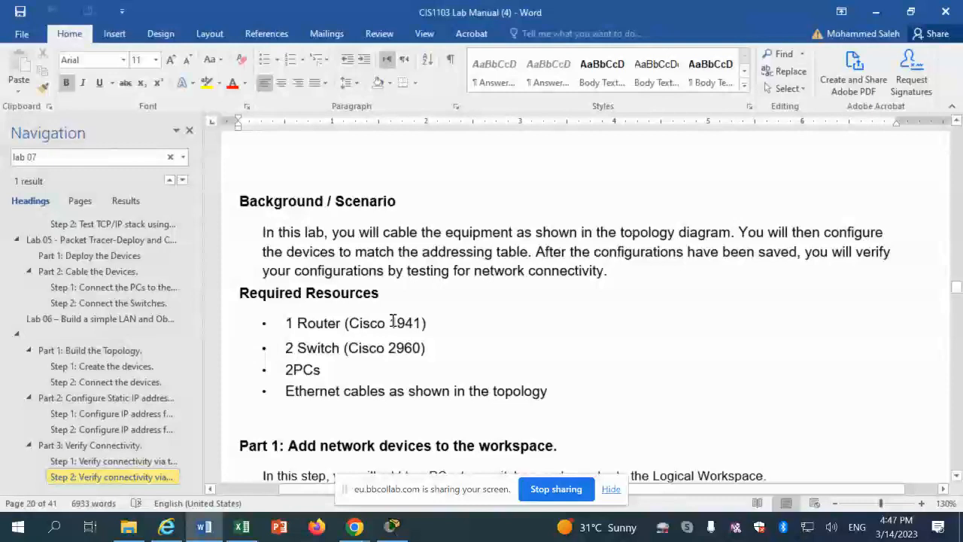
left_click_drag(390, 322, 423, 322)
Switch to Cisco Packet Tracer and place a 1941 router in the logical workspace.
left_click(392, 527)
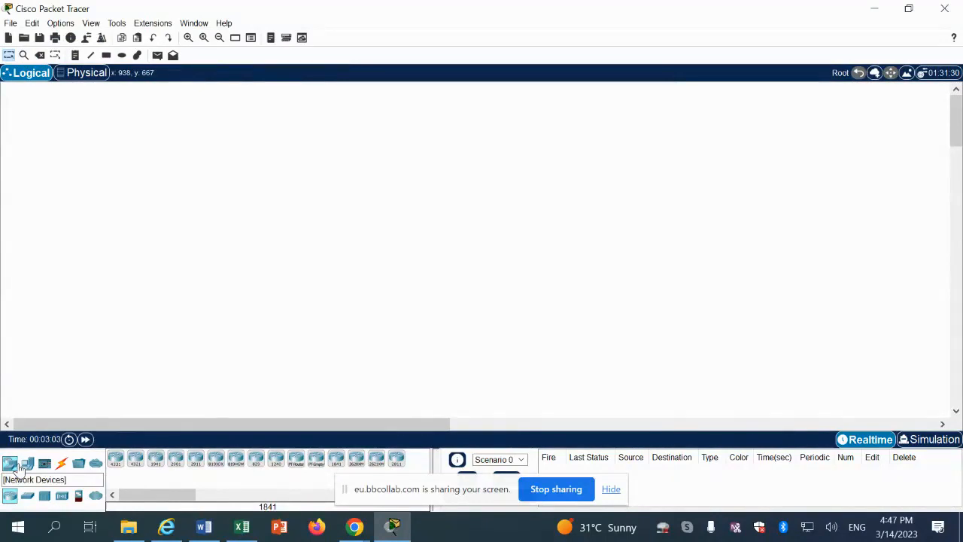
left_click(9, 495)
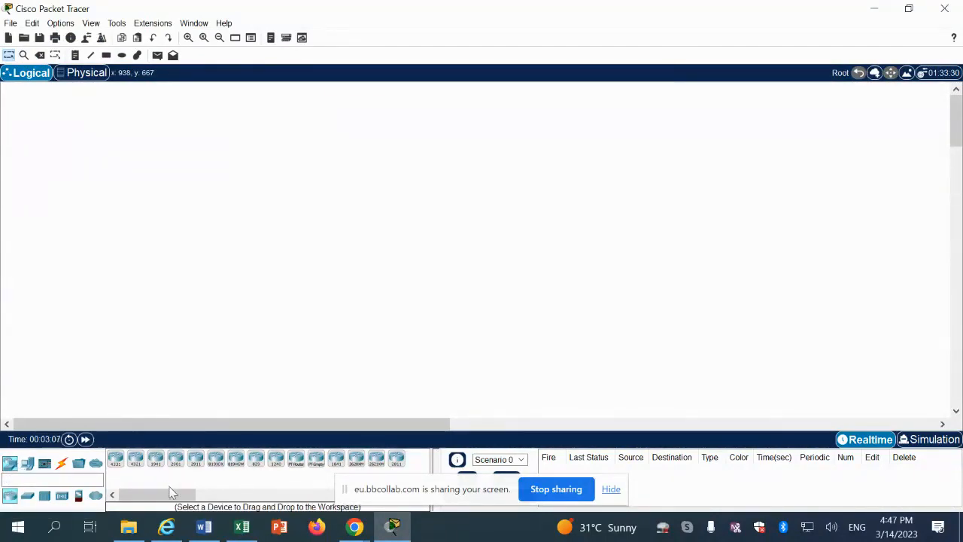
left_click_drag(155, 459, 345, 221)
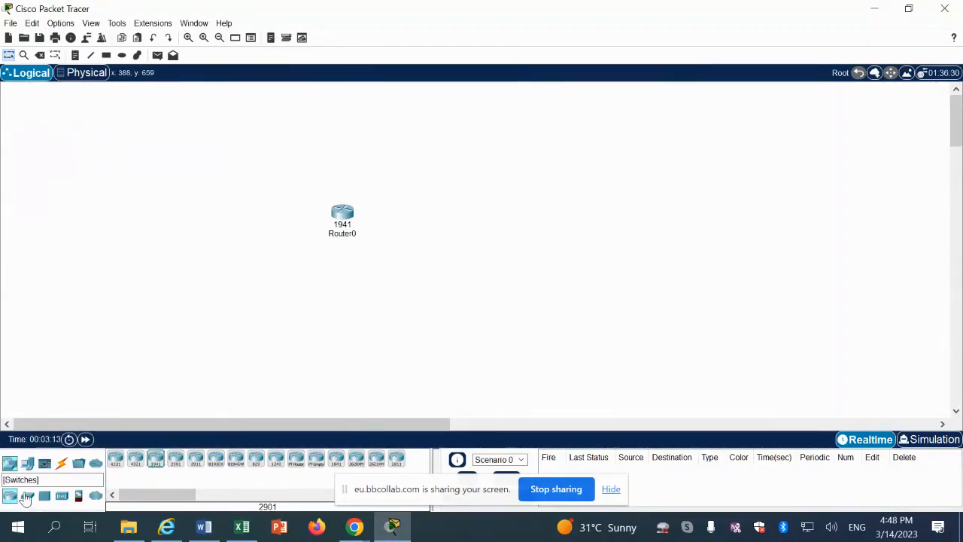
Place two 2960 switches, one on each side of the router, and align them level with it.
left_click(25, 498)
left_click_drag(115, 459, 172, 239)
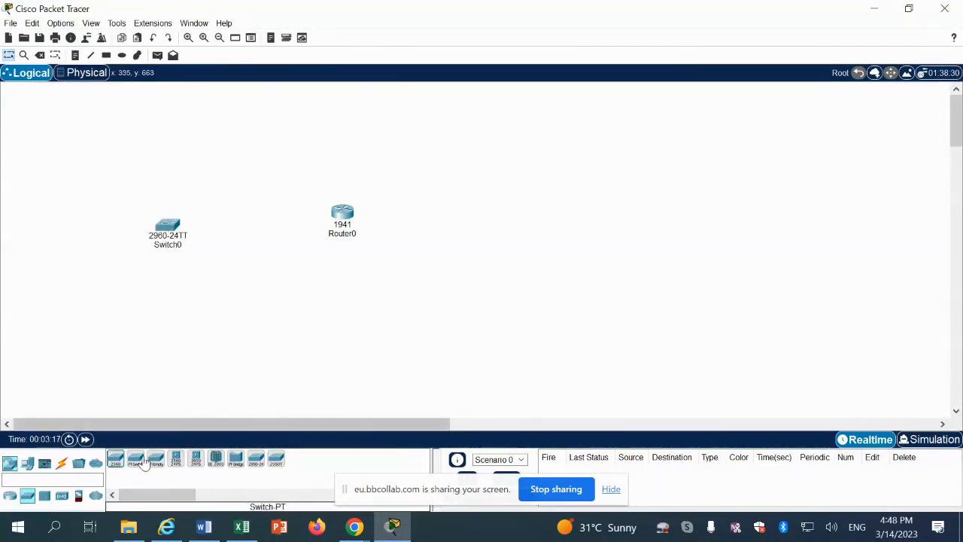
left_click_drag(115, 459, 539, 232)
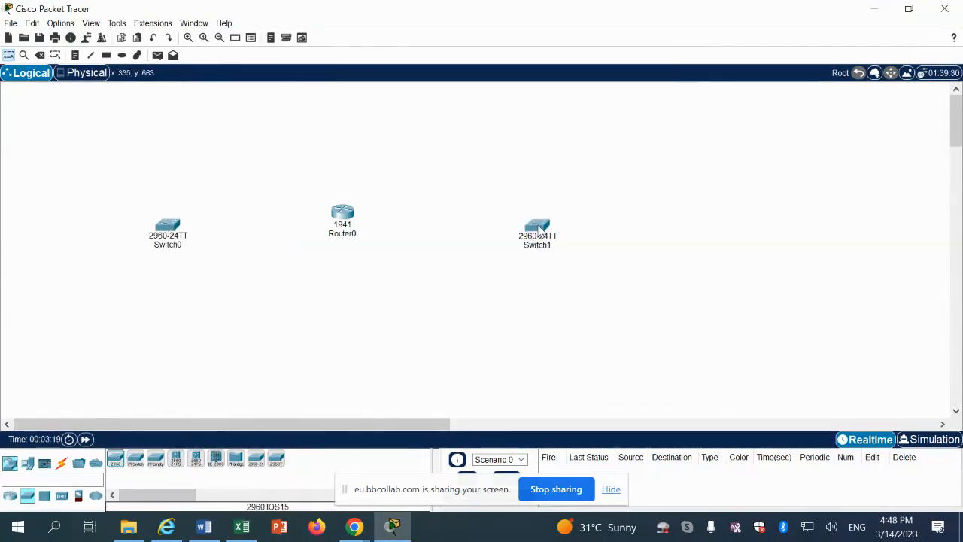
left_click_drag(167, 227, 169, 218)
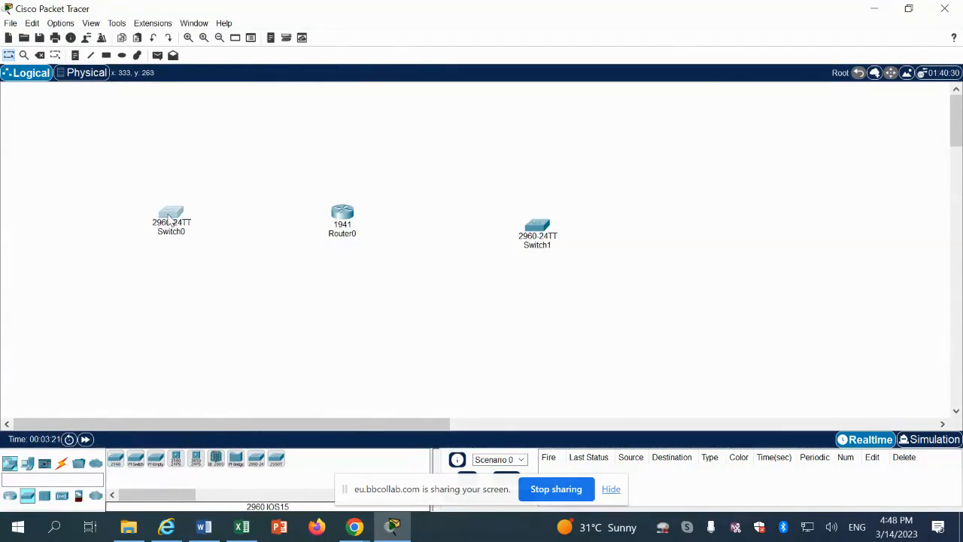
left_click_drag(539, 234, 528, 213)
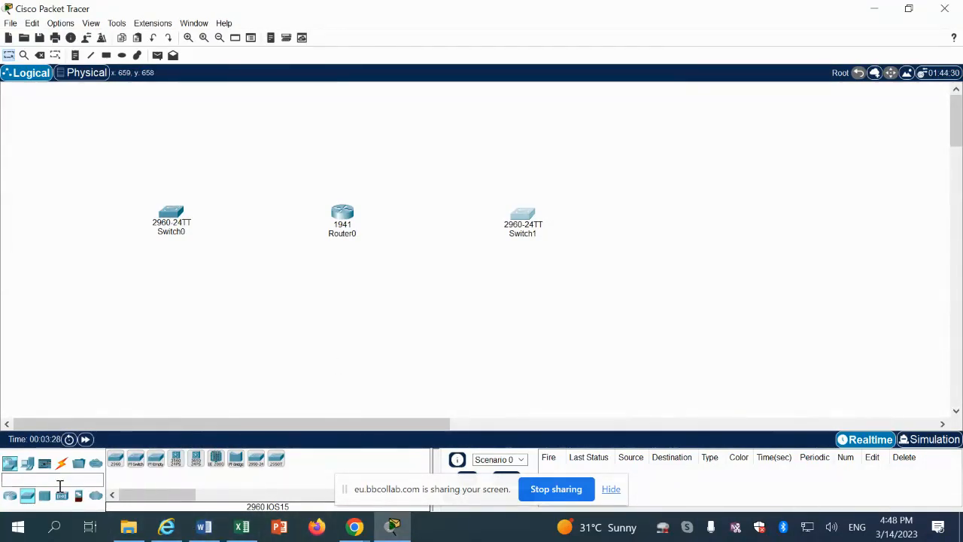
Connect Switch0 FastEthernet0/5 to Router0 GigabitEthernet0/0 with a copper straight-through cable.
left_click(61, 463)
left_click(155, 458)
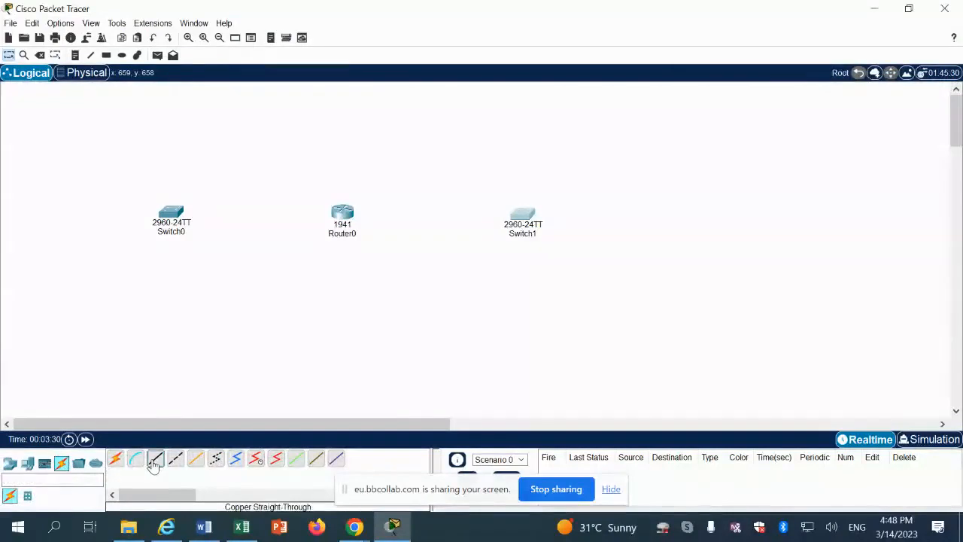
left_click(173, 213)
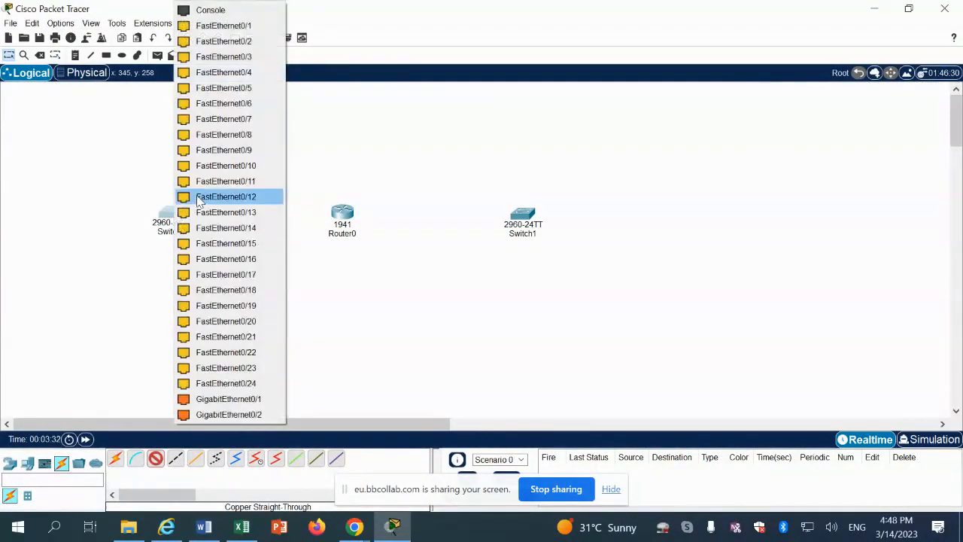
left_click(237, 90)
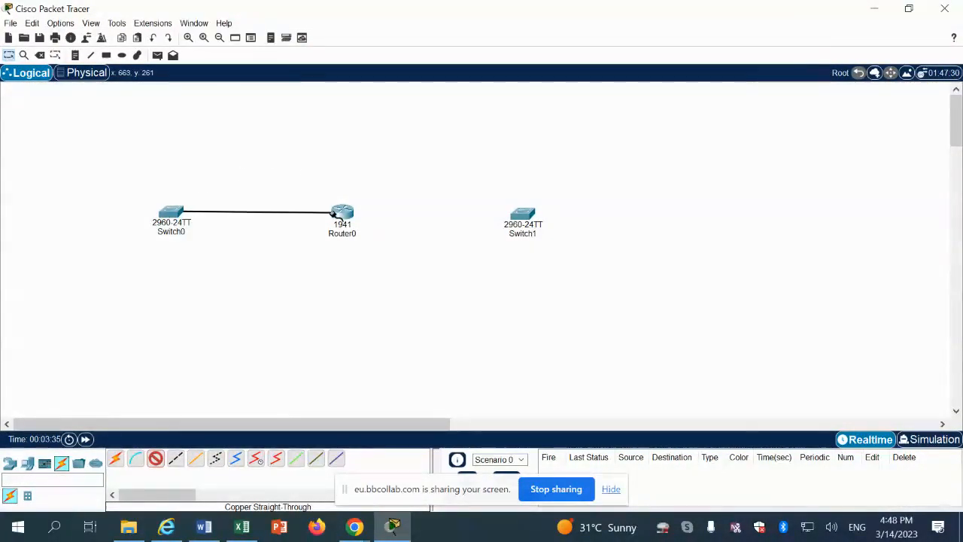
left_click(337, 214)
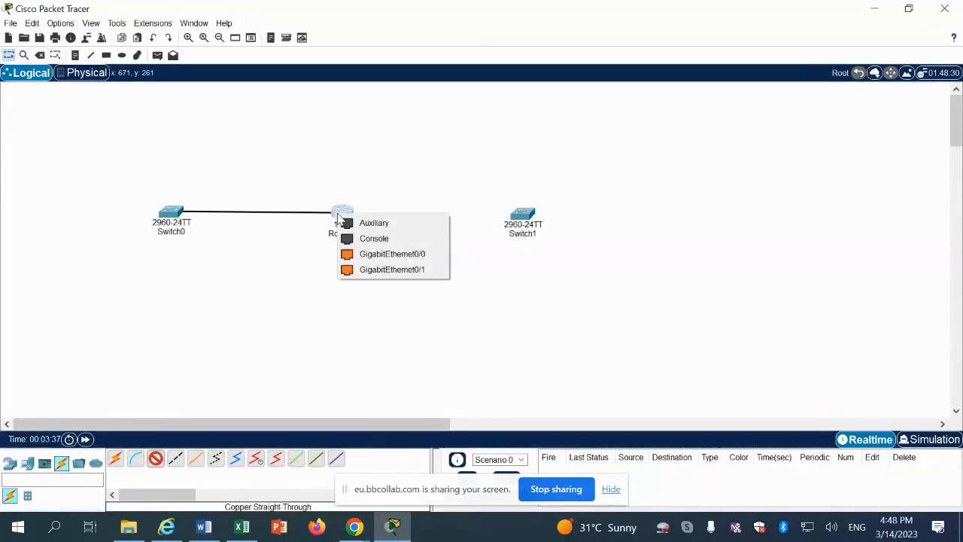
left_click(392, 256)
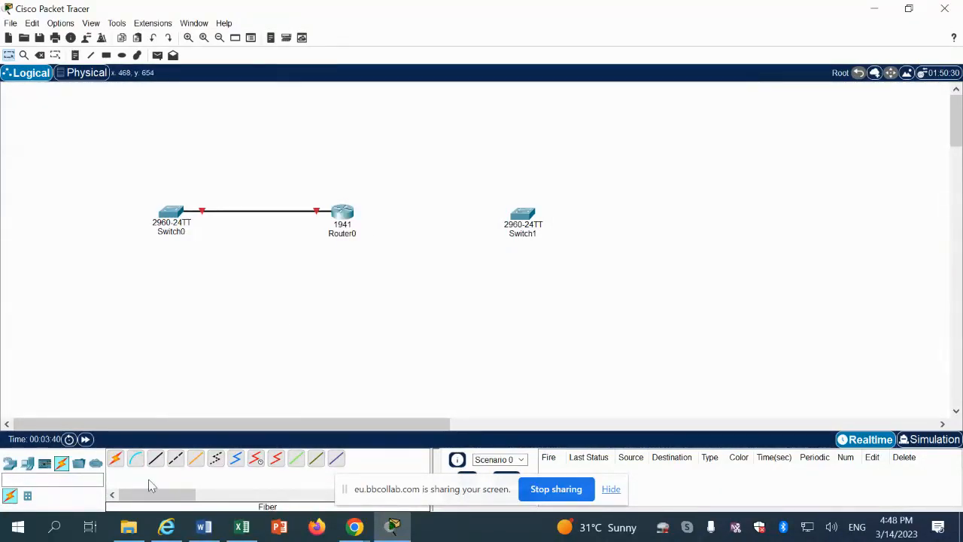
Connect Router0 GigabitEthernet0/1 to a FastEthernet port on Switch1 with a copper straight-through cable.
left_click(155, 458)
left_click(343, 211)
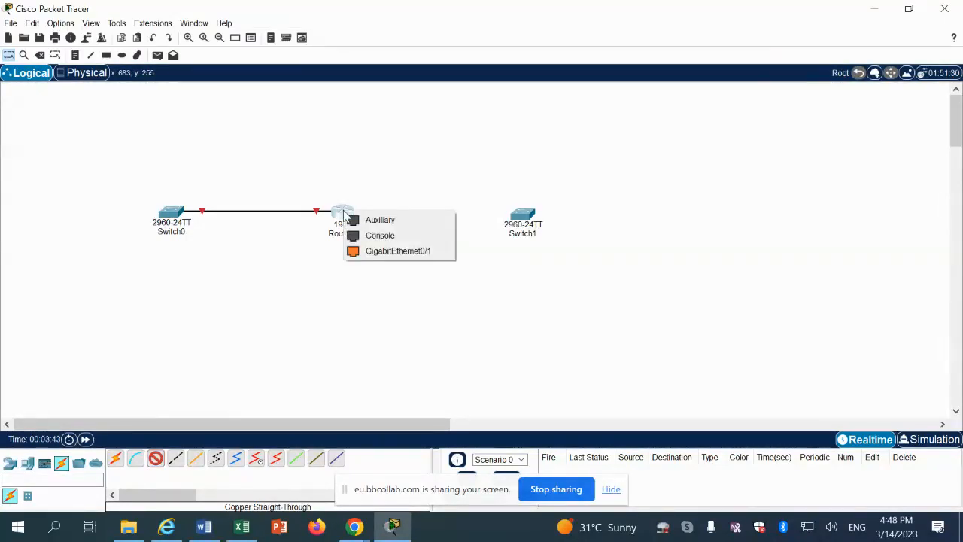
left_click(390, 252)
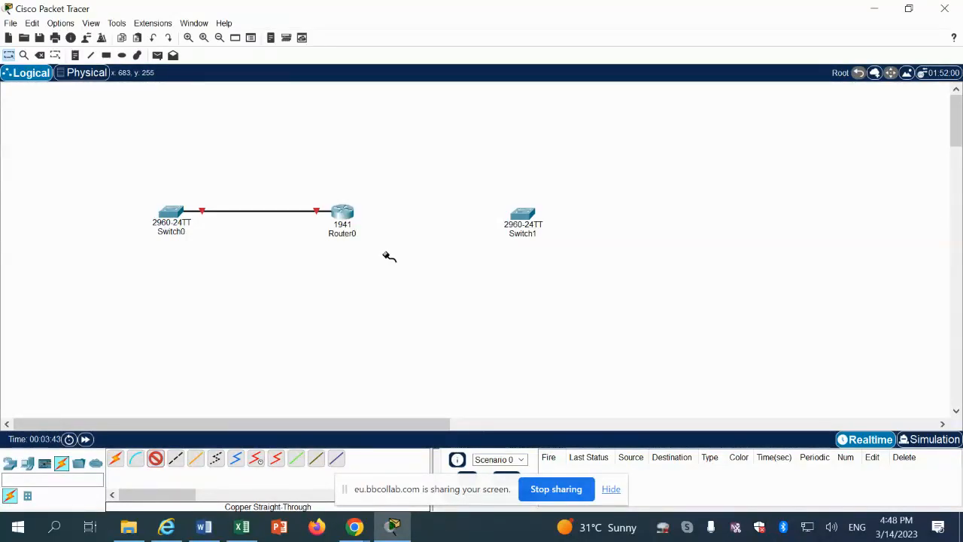
left_click(523, 214)
left_click(585, 45)
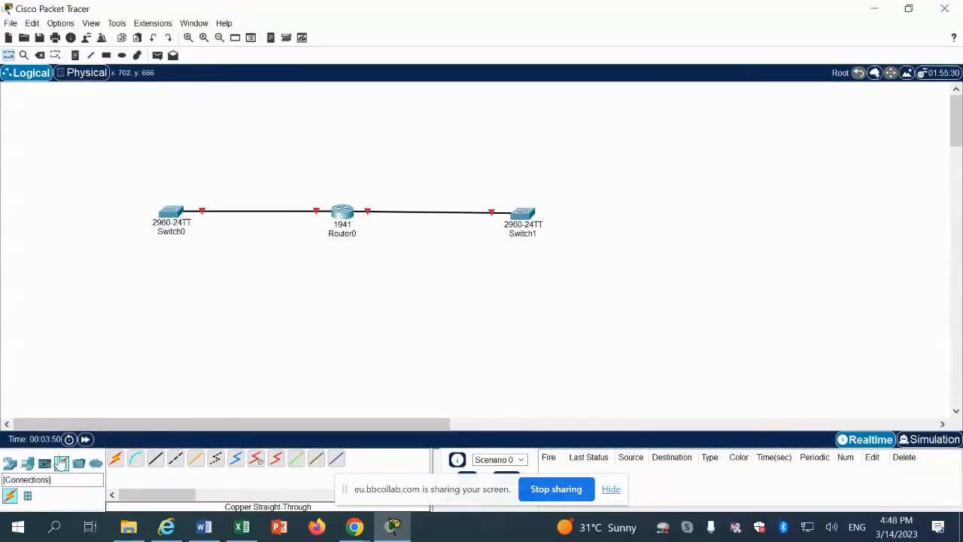
Place two PCs in the workspace, one below Switch0 and one below Switch1.
left_click(27, 463)
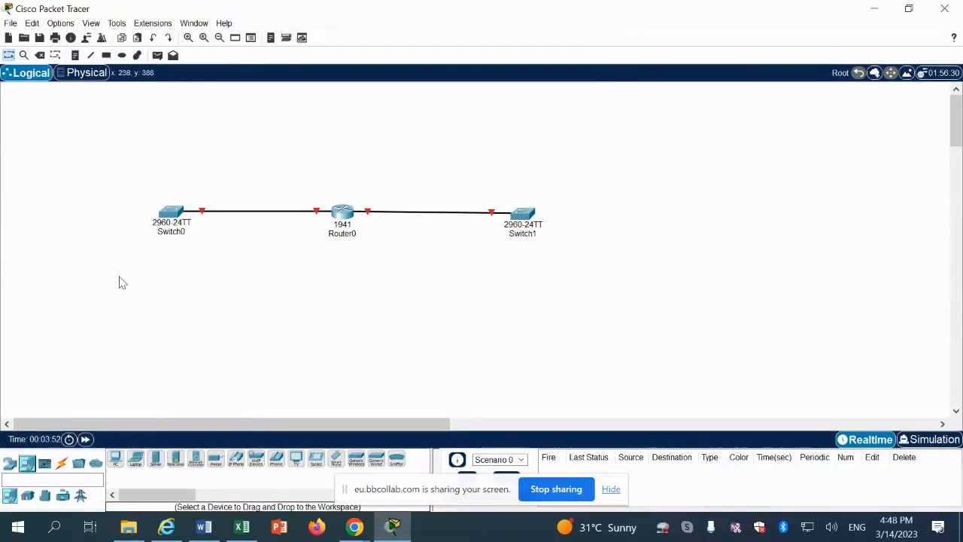
left_click(116, 460)
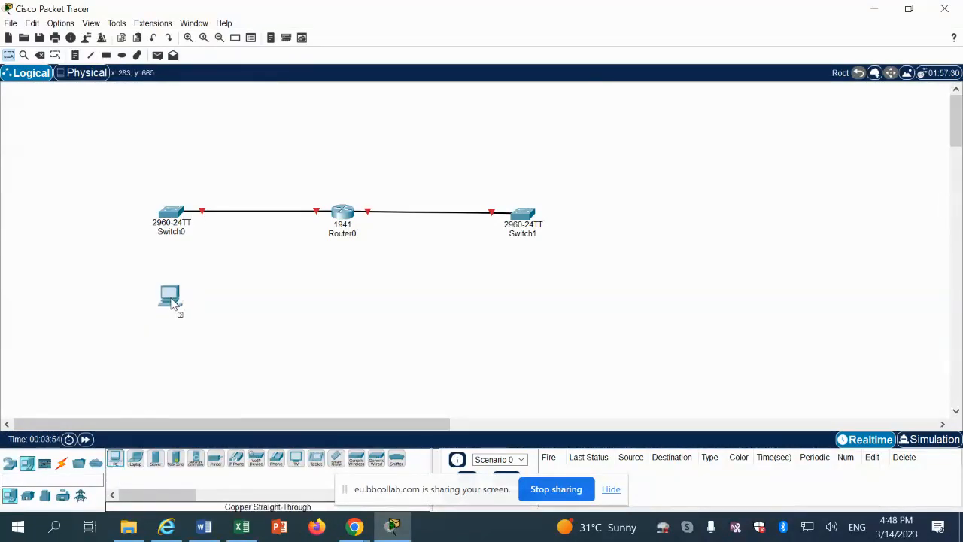
left_click(167, 301)
left_click(116, 460)
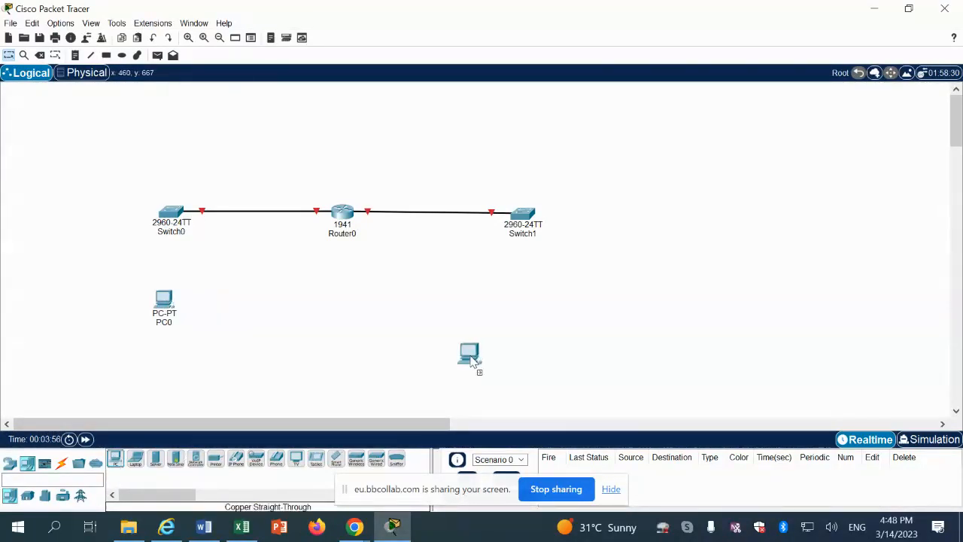
left_click(528, 325)
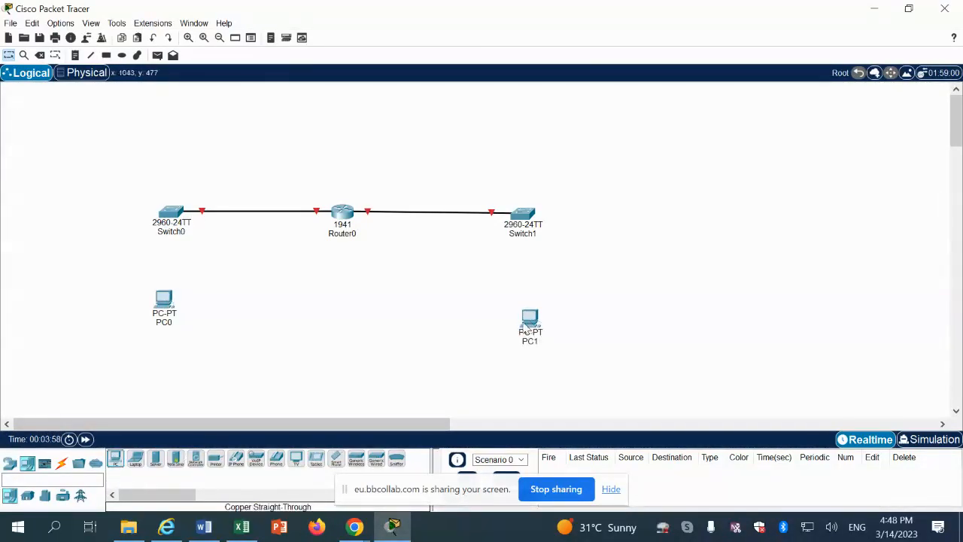
left_click(162, 301)
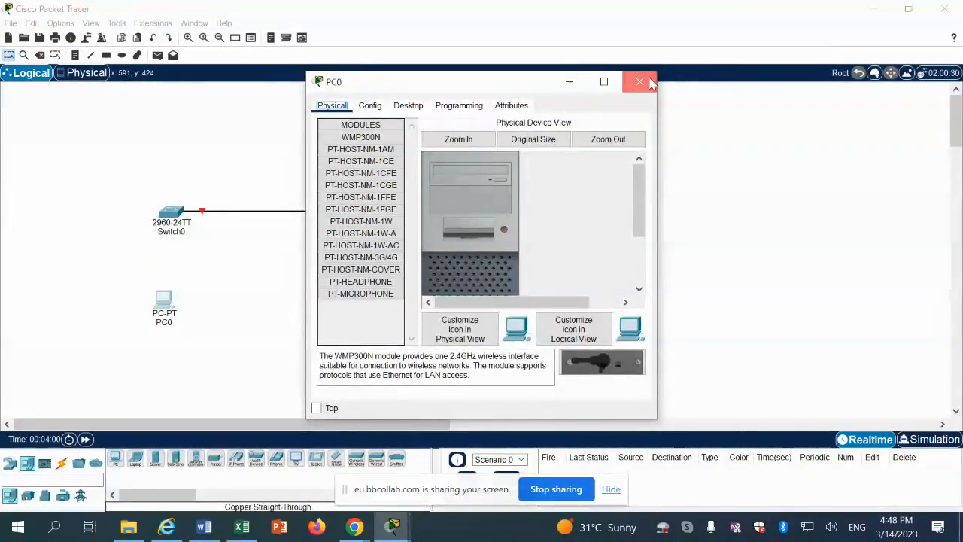
left_click(639, 81)
Connect PC0 to Switch0 FastEthernet0/6 with a copper straight-through cable.
left_click(63, 464)
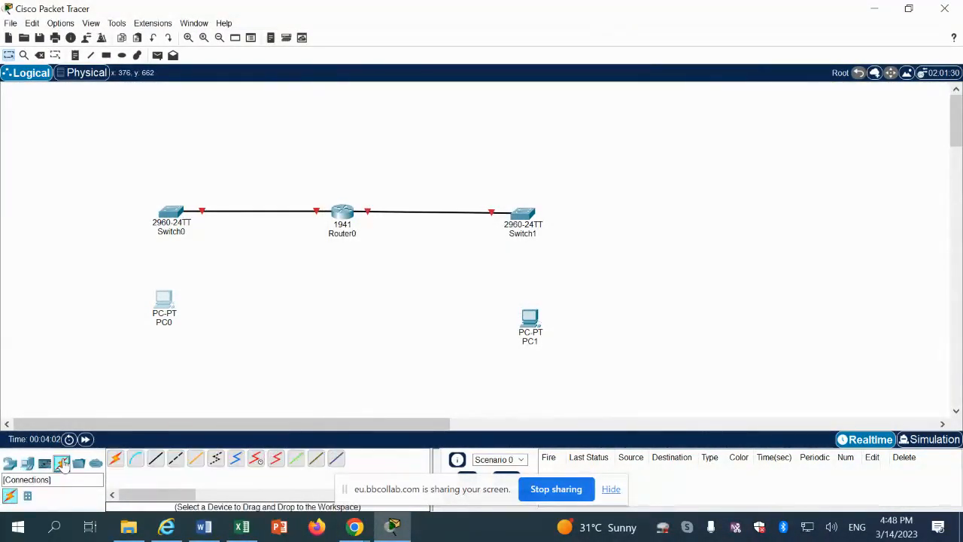
left_click(155, 458)
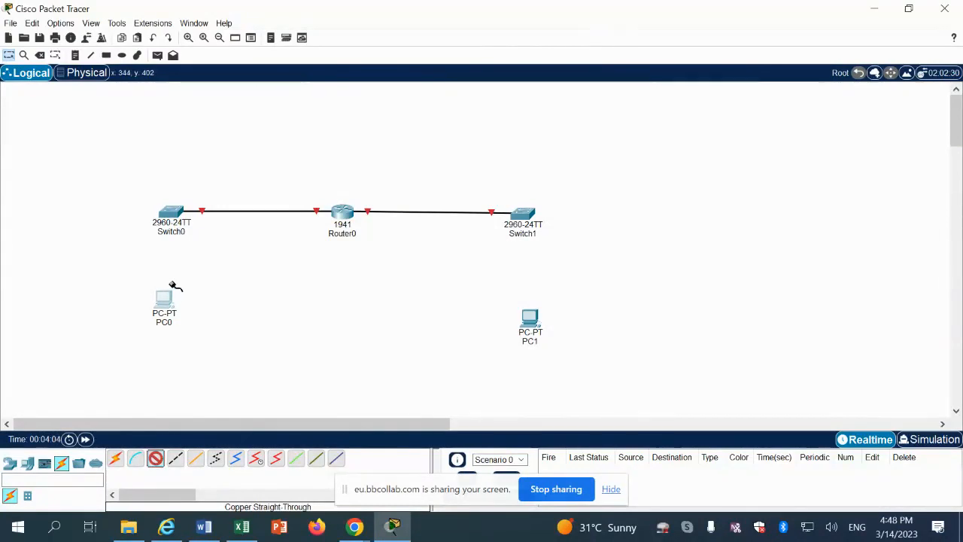
left_click(162, 305)
left_click(196, 357)
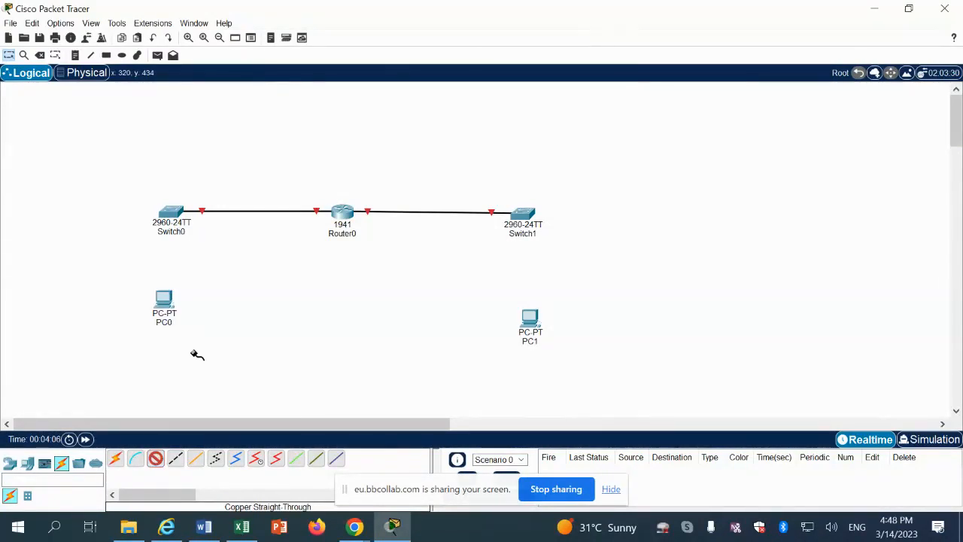
left_click(171, 215)
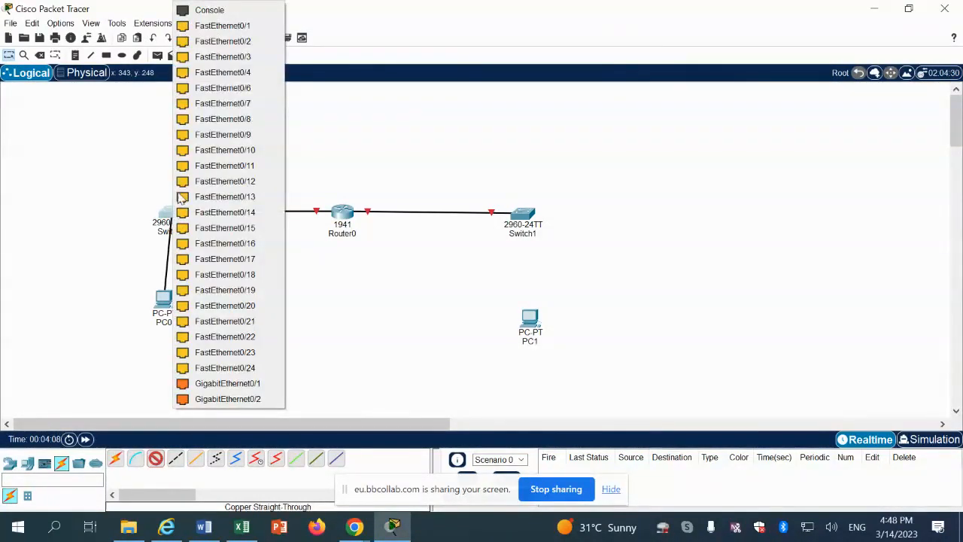
left_click(222, 88)
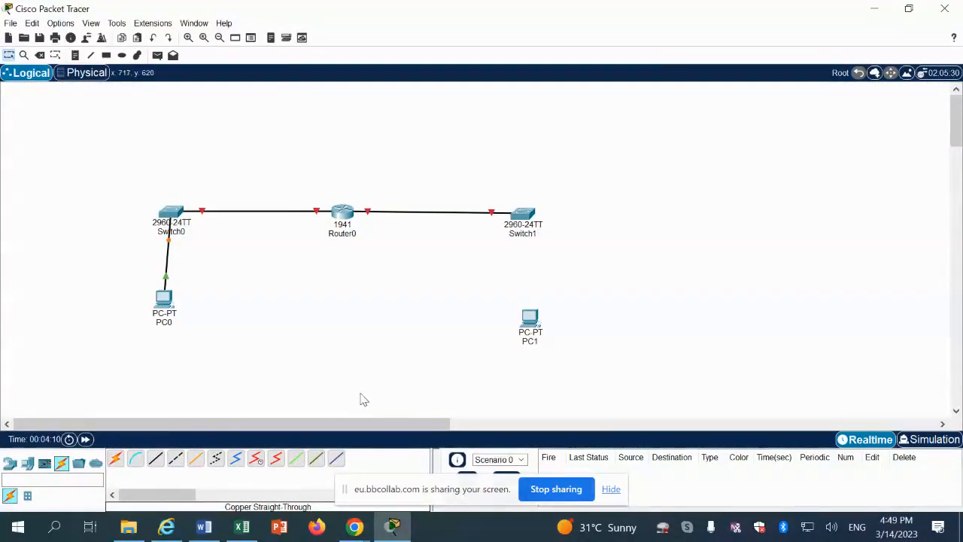
Connect PC1 to a free FastEthernet port on Switch1 with a copper straight-through cable.
left_click(155, 458)
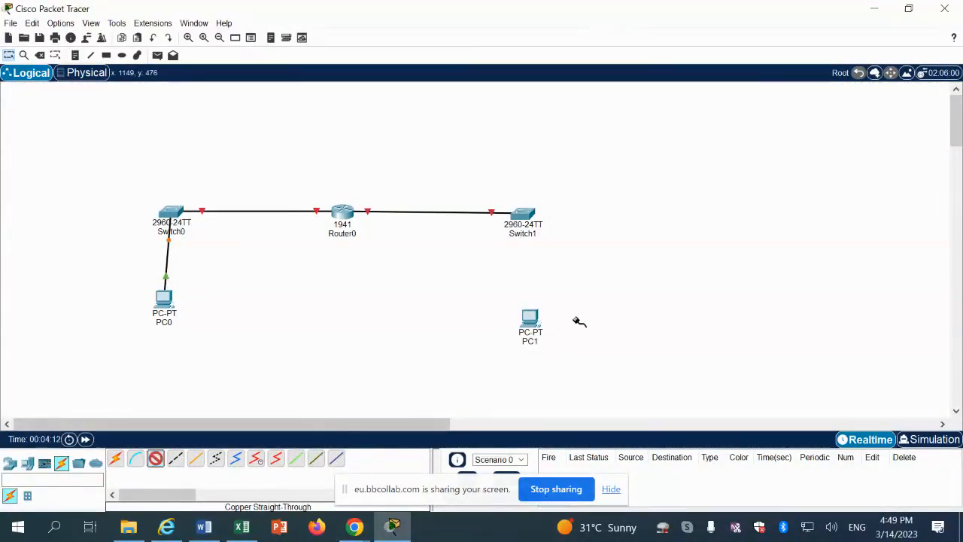
left_click(533, 317)
left_click(577, 372)
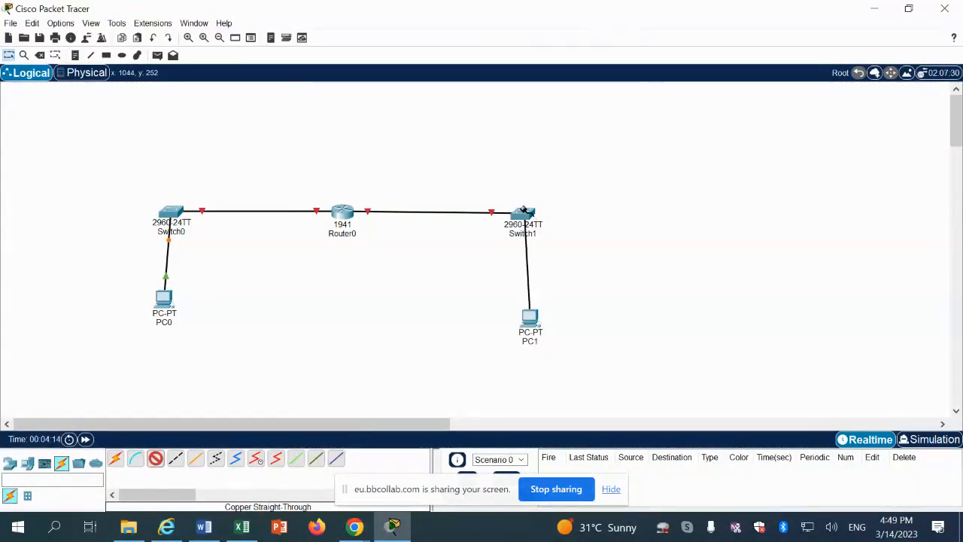
left_click(523, 212)
left_click(560, 24)
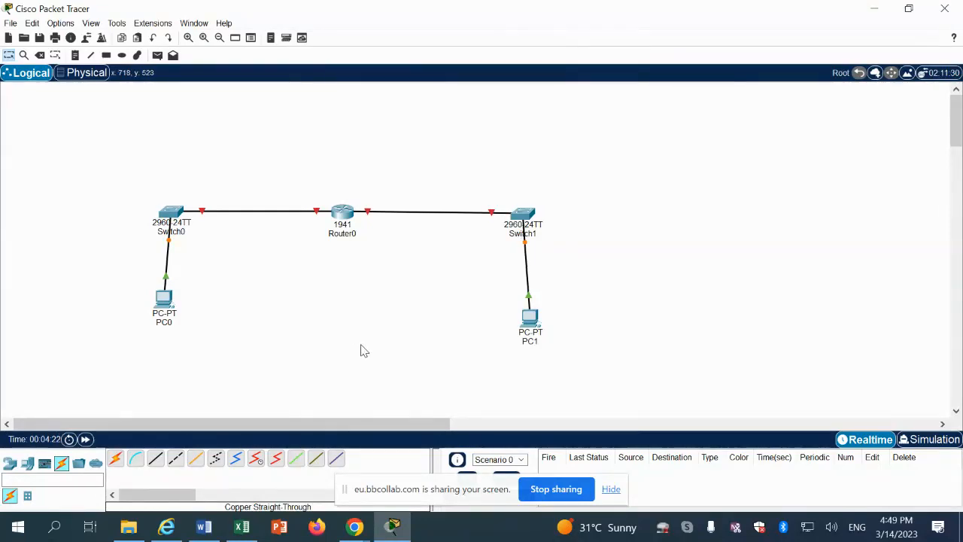
Switch to the Word lab manual and review Lab 07's device naming, cabling and static PC addressing instructions.
left_click(203, 527)
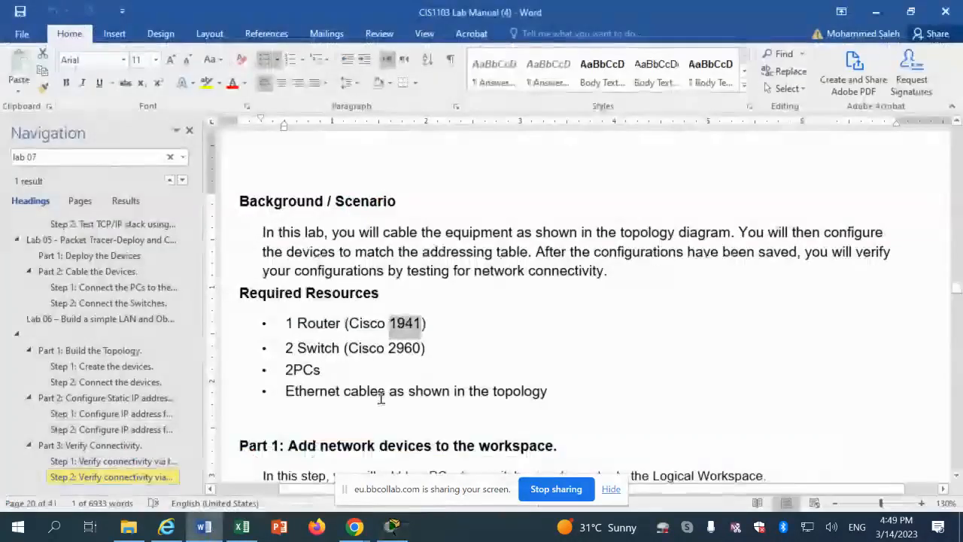
left_click(451, 365)
scroll(452, 365, "down", 5)
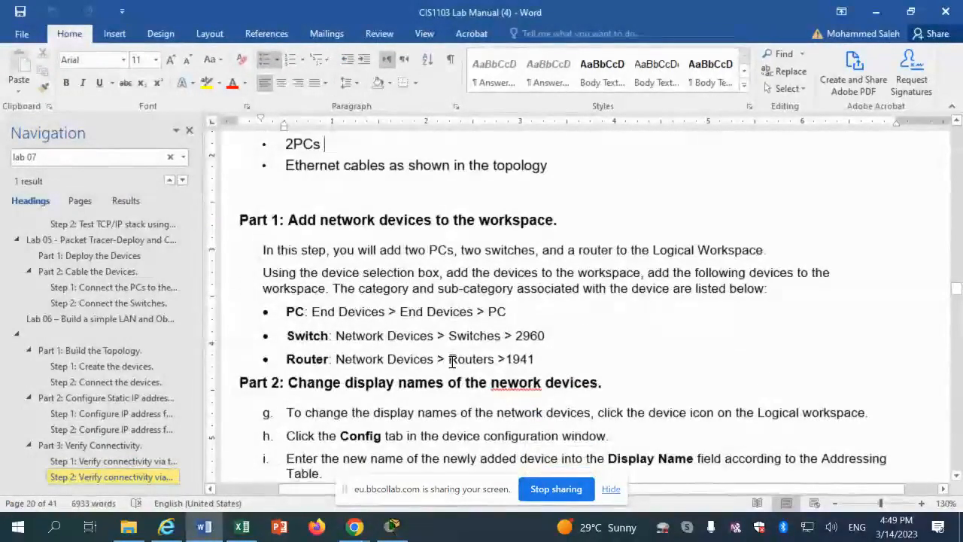
scroll(451, 361, "down", 2)
scroll(451, 363, "down", 2)
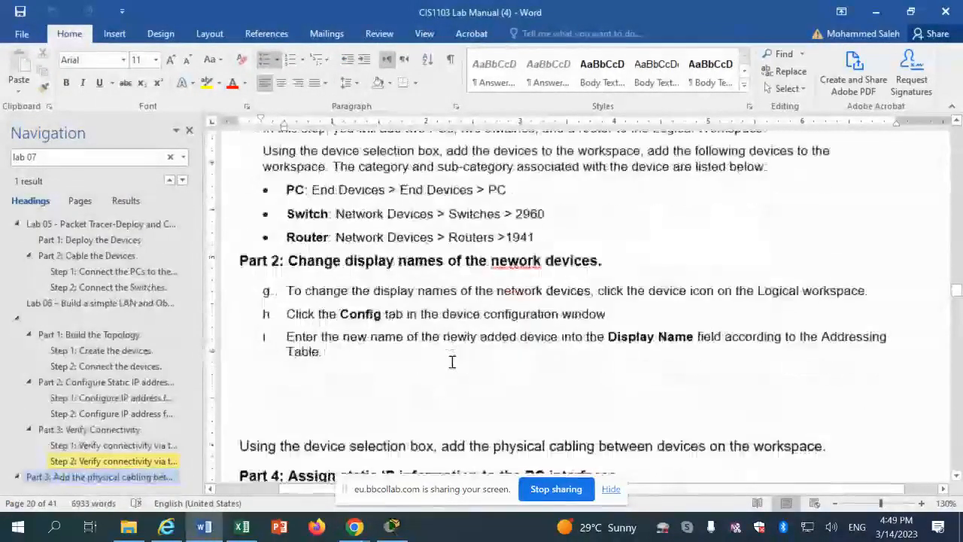
scroll(377, 346, "down", 2)
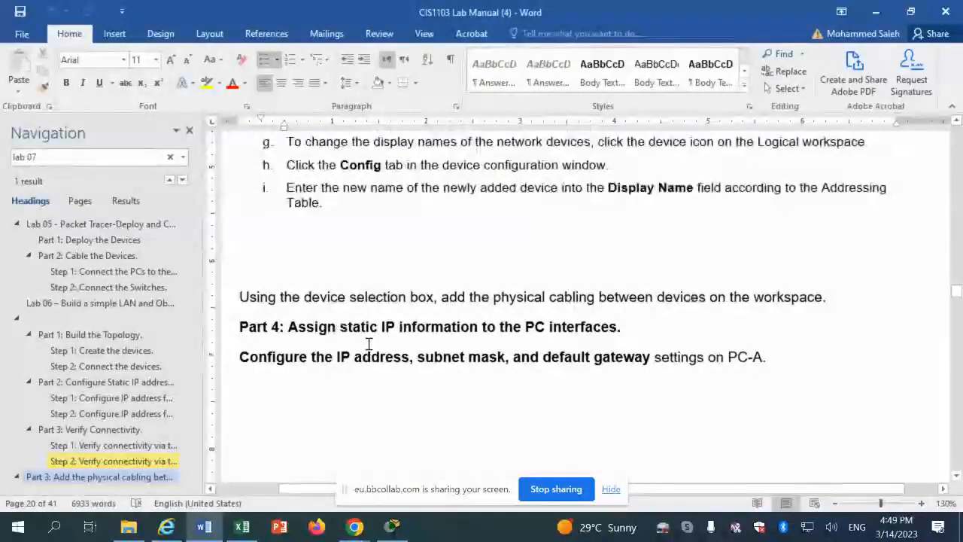
scroll(369, 344, "down", 2)
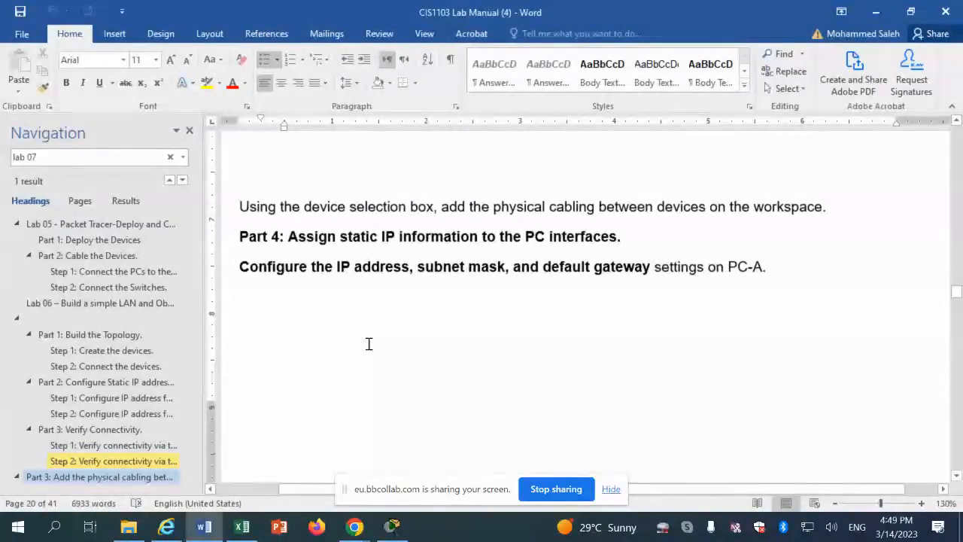
scroll(369, 343, "down", 2)
scroll(369, 343, "down", 8)
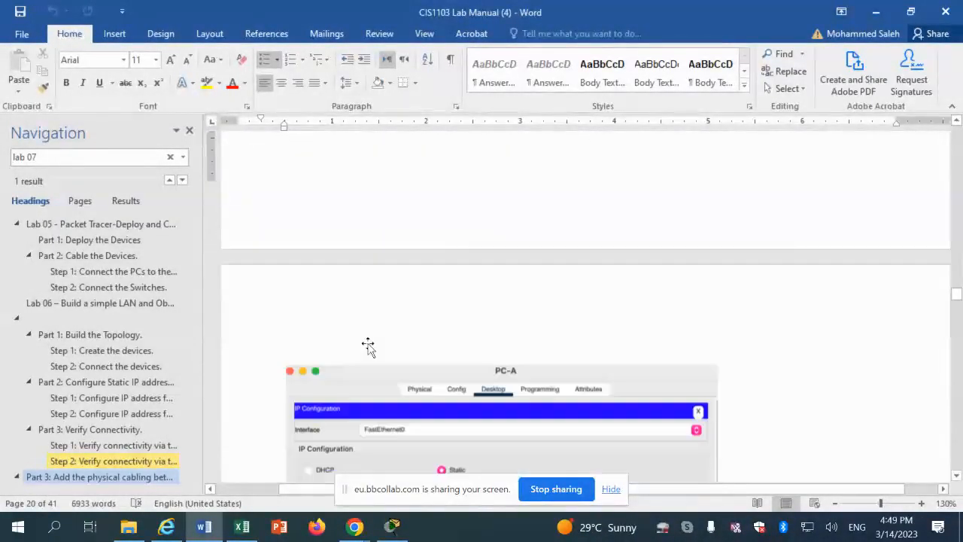
scroll(368, 344, "down", 2)
scroll(369, 343, "up", 3)
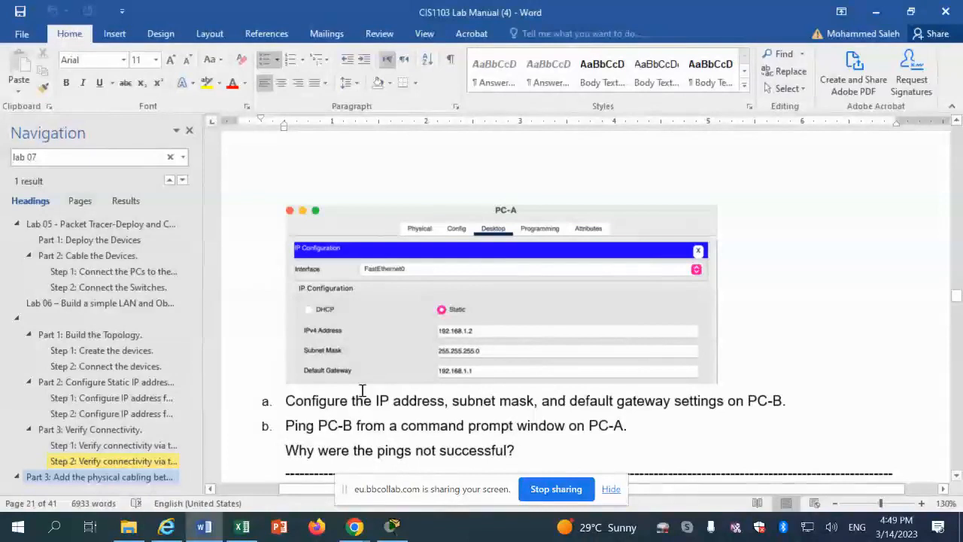
Switch back to Packet Tracer and rename PC0 as PCA.
left_click(390, 529)
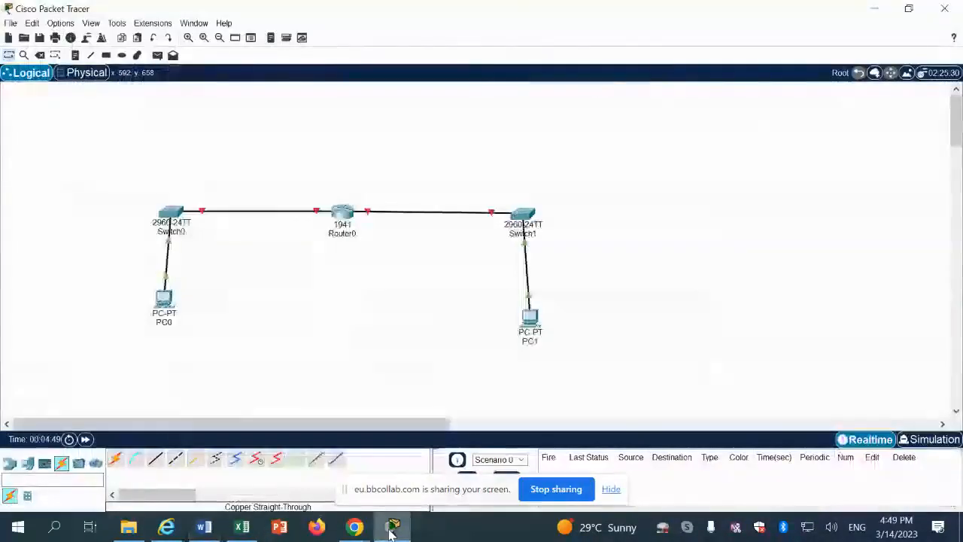
left_click(162, 301)
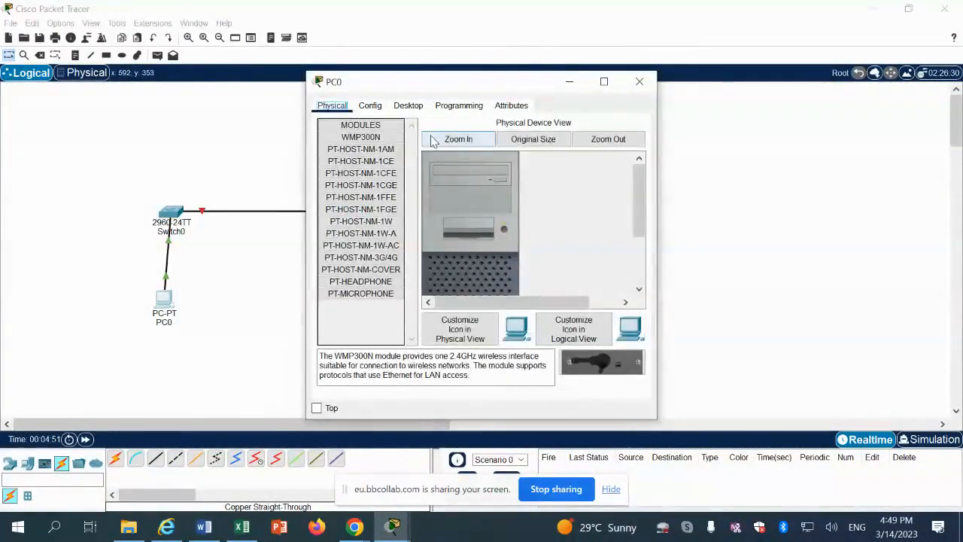
left_click(372, 111)
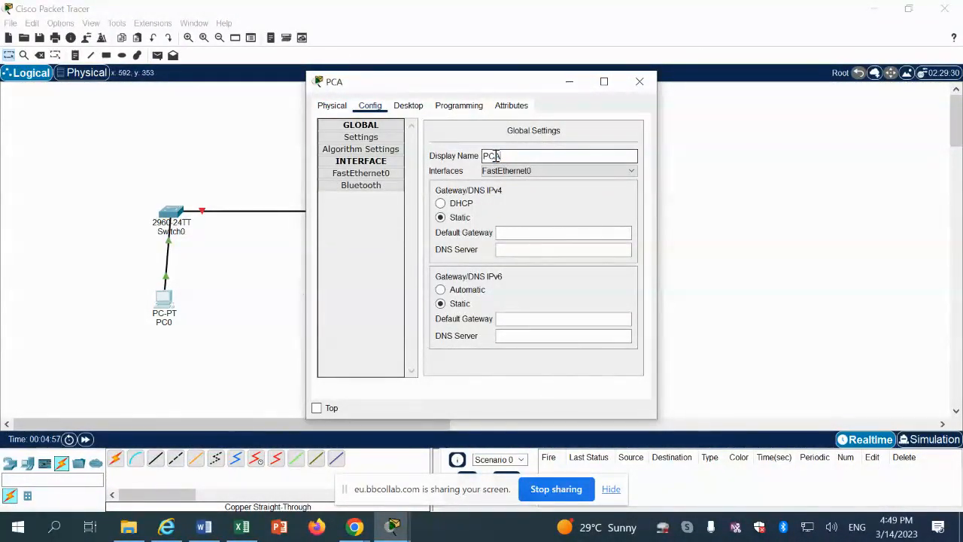
left_click(525, 235)
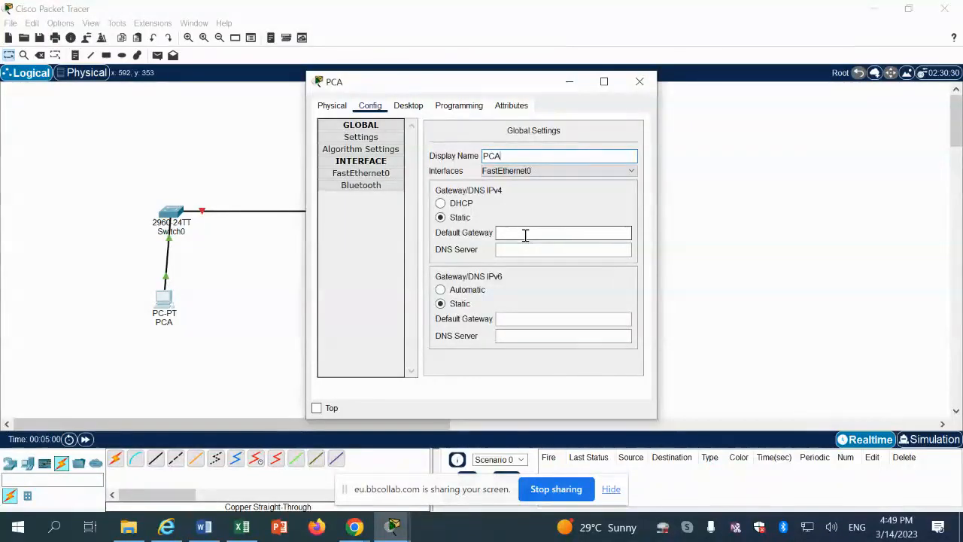
Give PCA the static IPv4 address 192.168.1.2 with subnet mask 255.255.255.0.
left_click(406, 106)
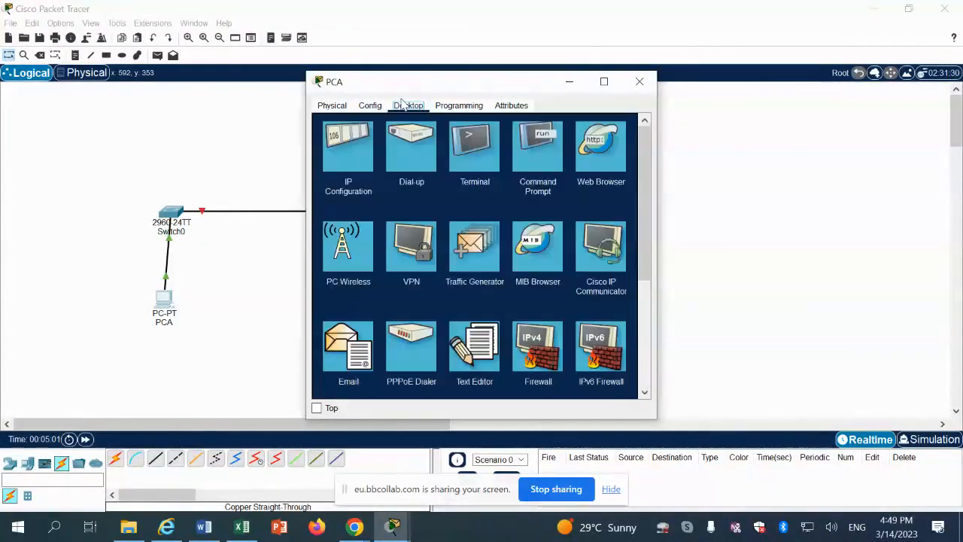
left_click(369, 158)
left_click(431, 184)
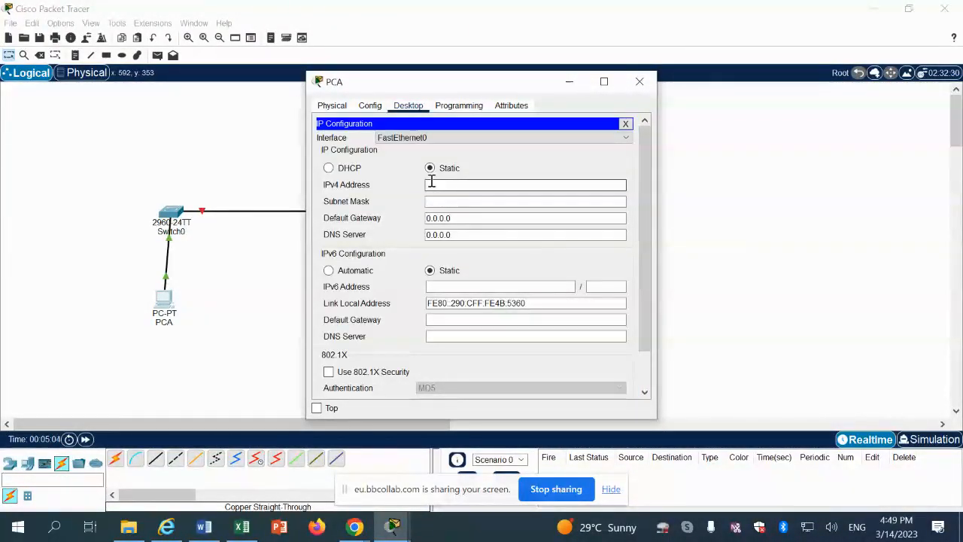
type("192.1")
type("68.1.2")
left_click(451, 201)
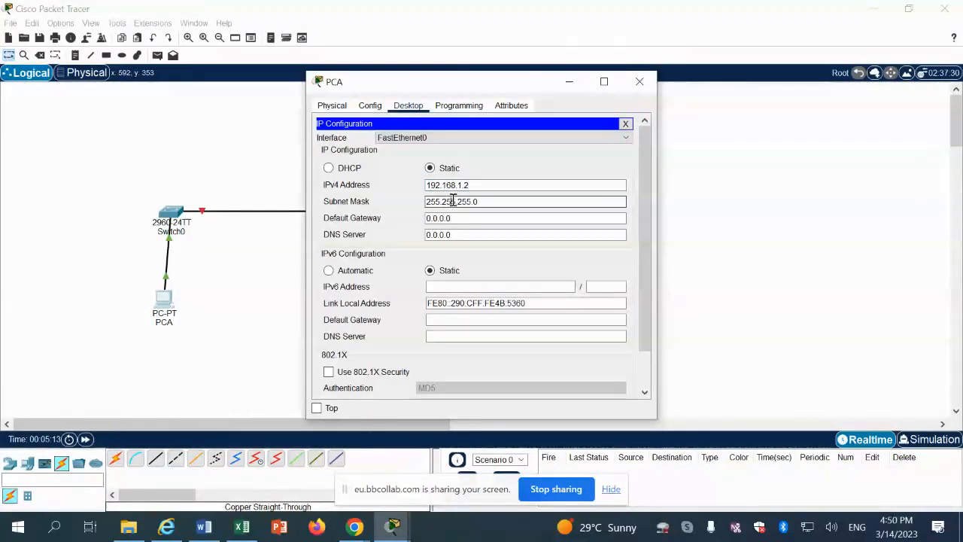
Set PCA's IPv4 default gateway to 192.168.1.1.
left_click(455, 235)
left_click(459, 219)
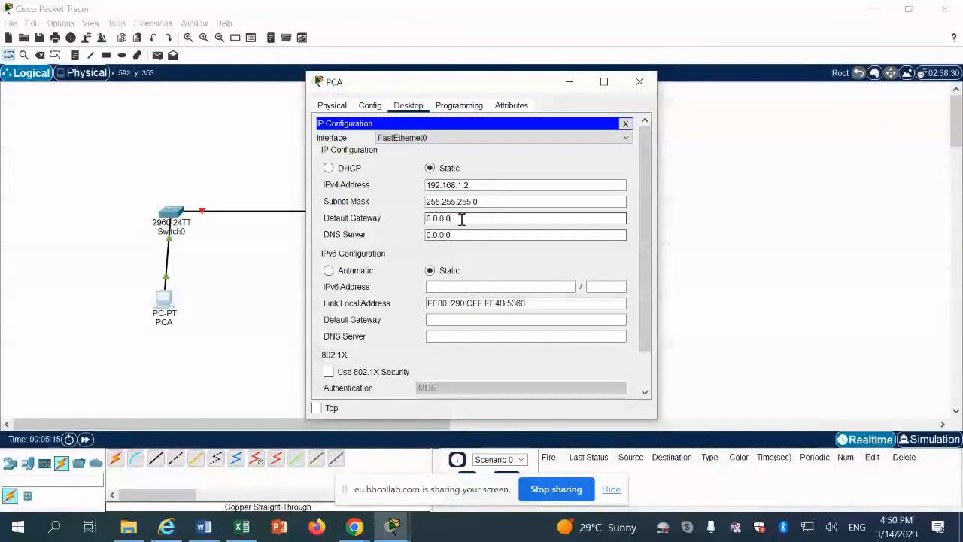
left_click_drag(460, 219, 425, 218)
type("1")
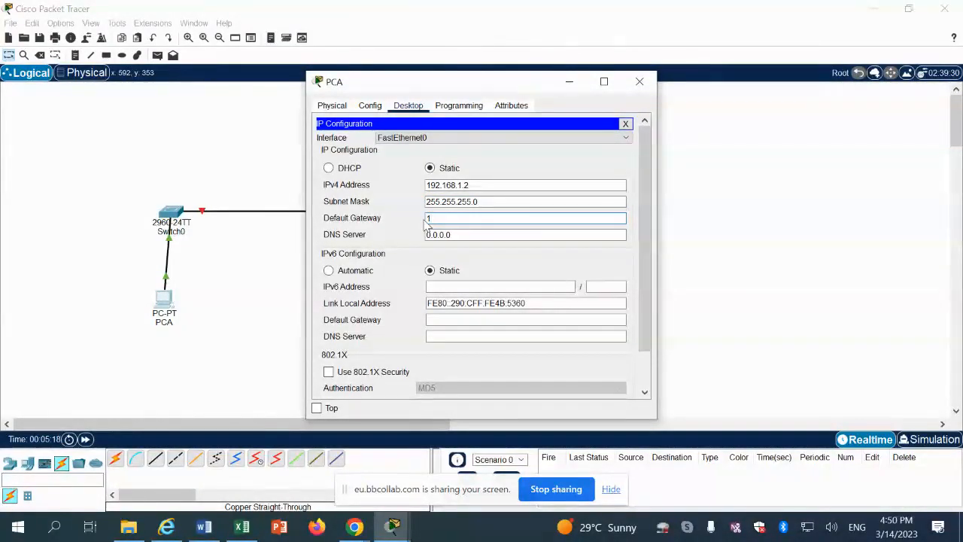
type("92.168.1.1")
left_click(490, 258)
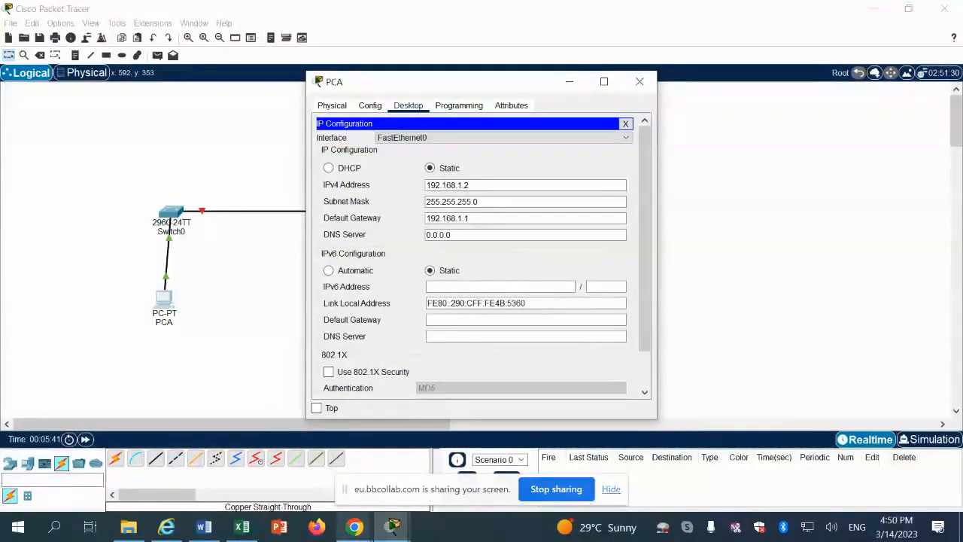
Switch to the Blackboard Collaborate session in Chrome and toggle the microphone's mute state.
left_click(355, 527)
left_click(271, 460)
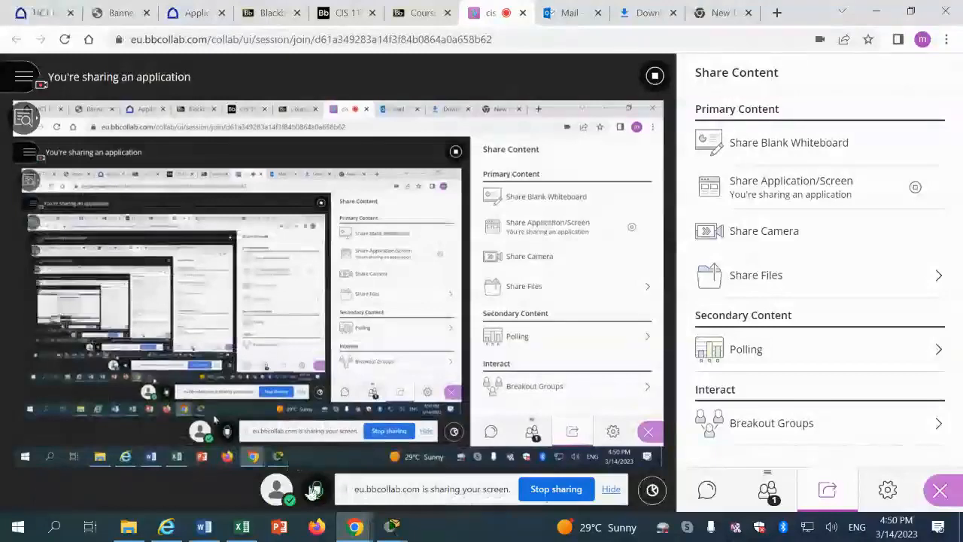
left_click(312, 495)
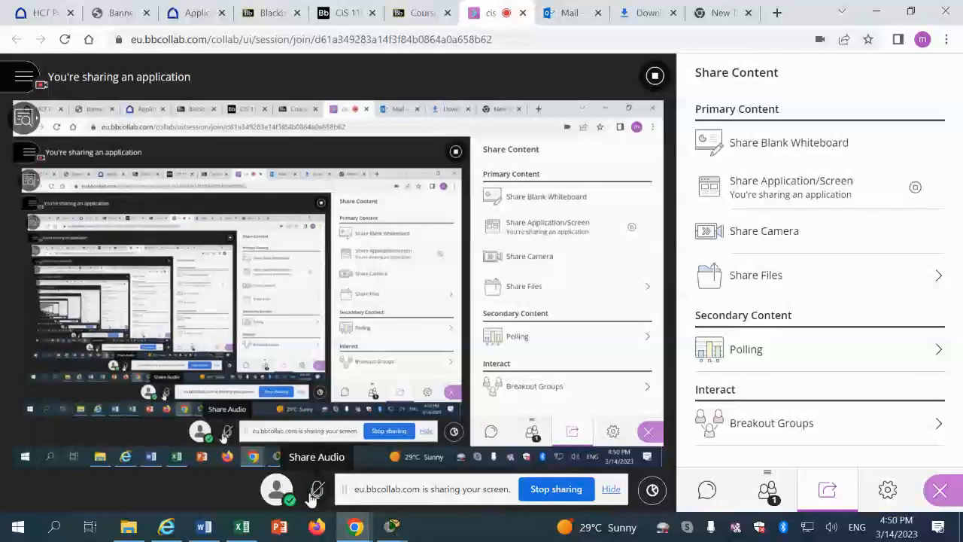
Switch back to Packet Tracer, closing PCA's configuration window and returning to the topology workspace.
left_click(387, 531)
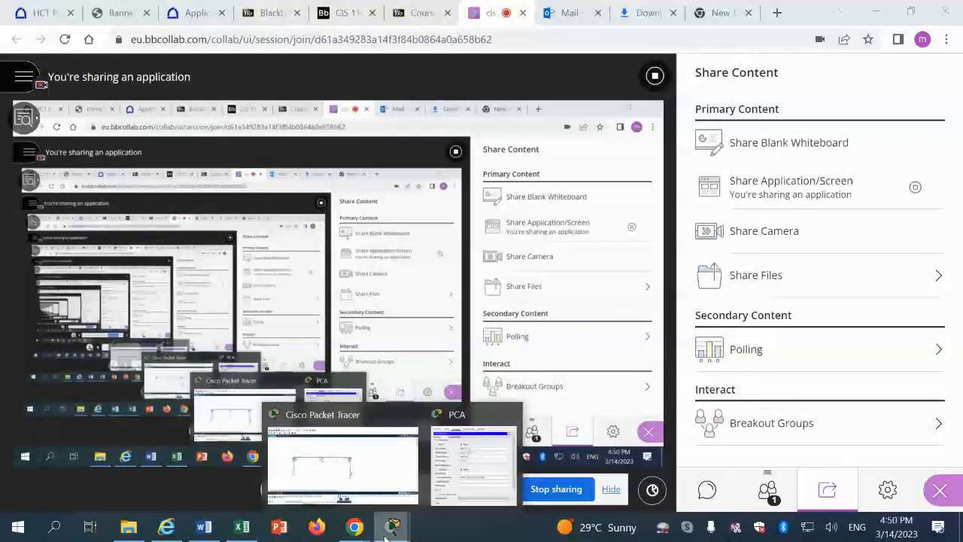
left_click(489, 457)
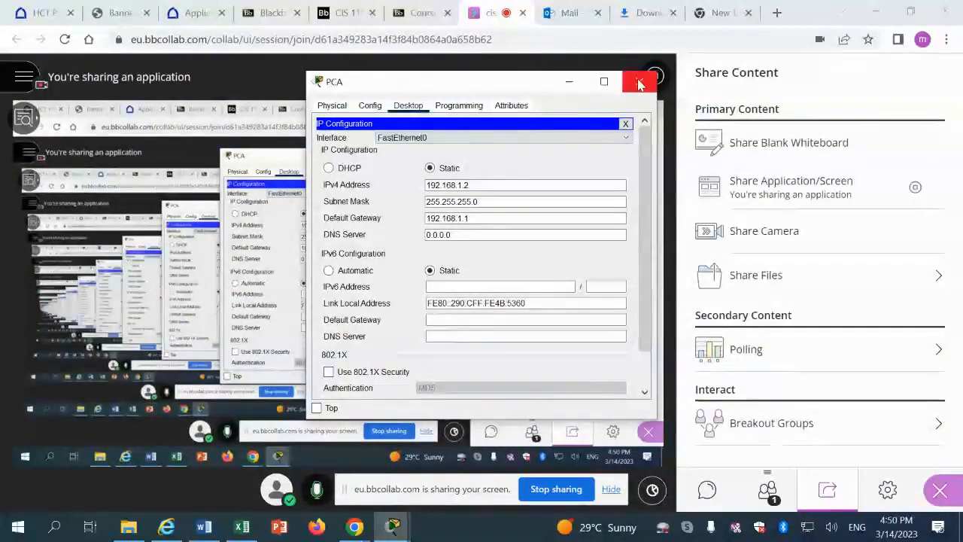
left_click(638, 83)
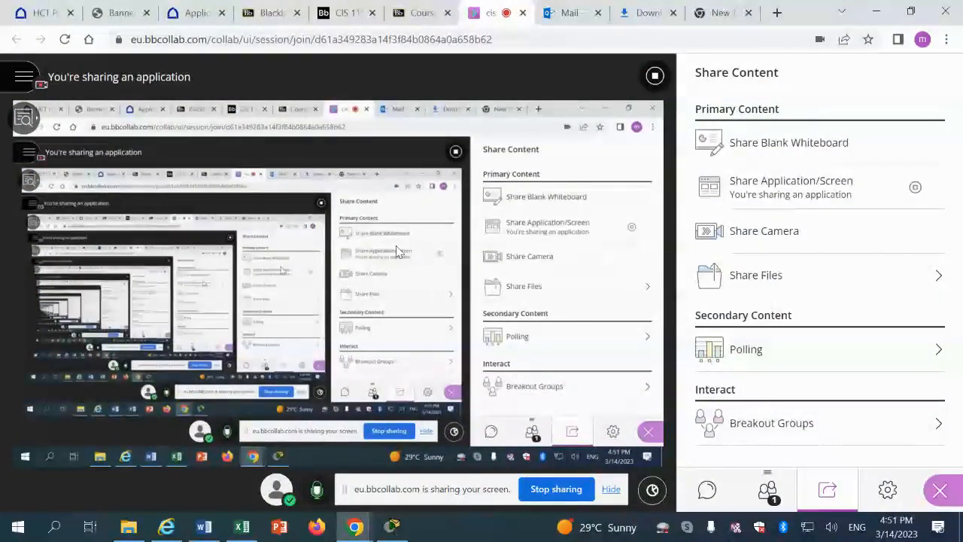
left_click(391, 526)
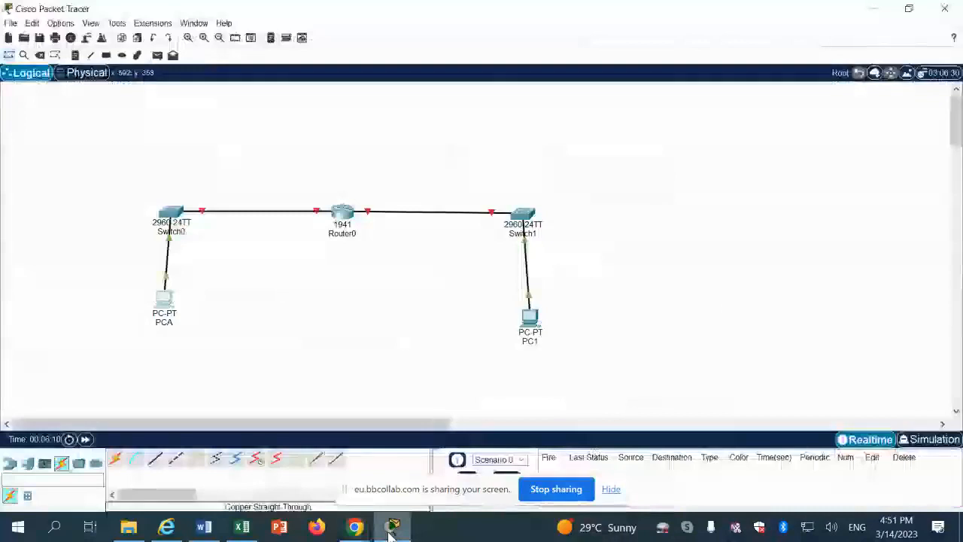
Rename PC1, the computer below Switch1, as PCB.
left_click(530, 316)
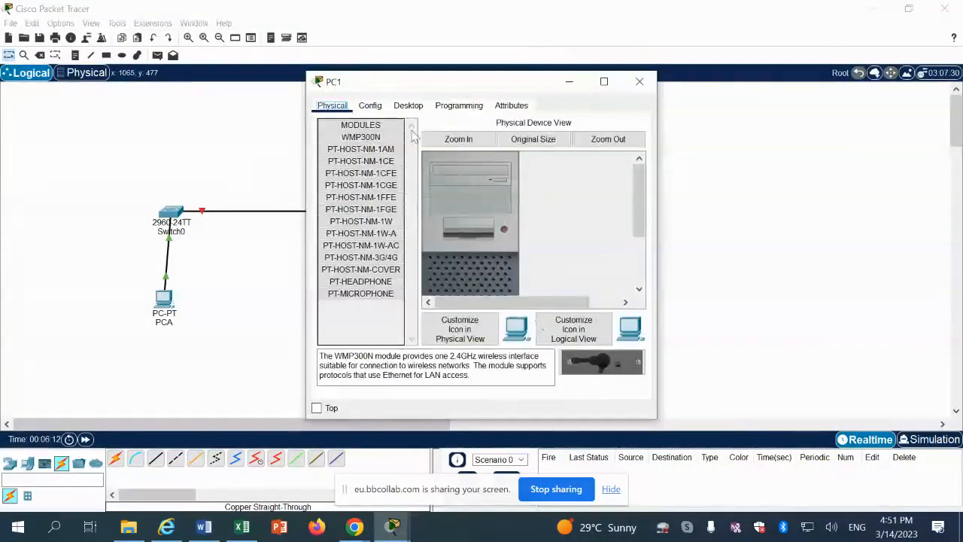
left_click(369, 106)
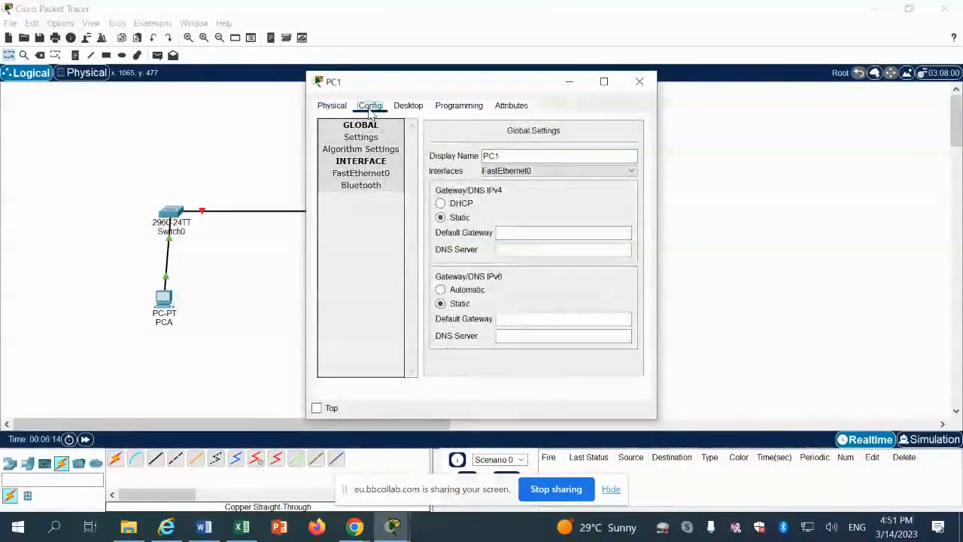
left_click(498, 159)
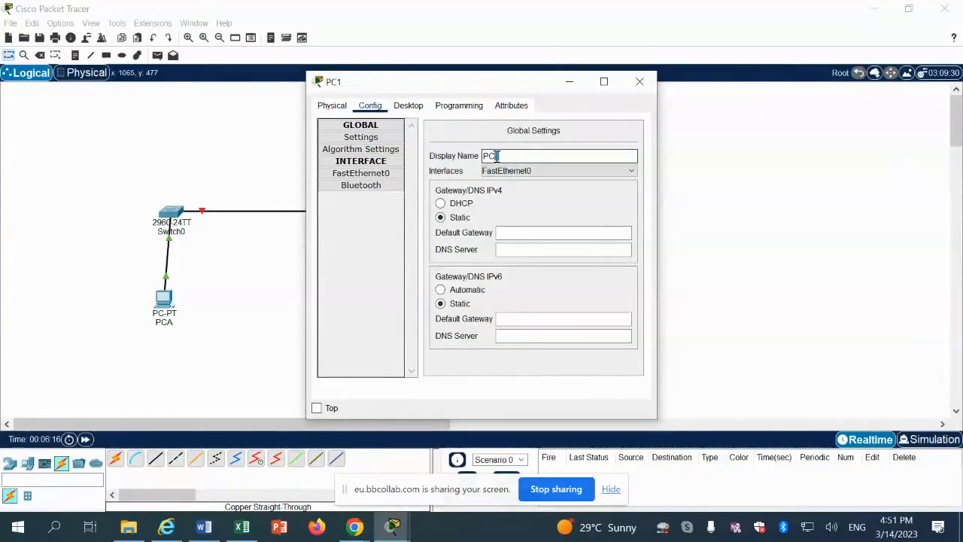
key("BackSpace")
type("B")
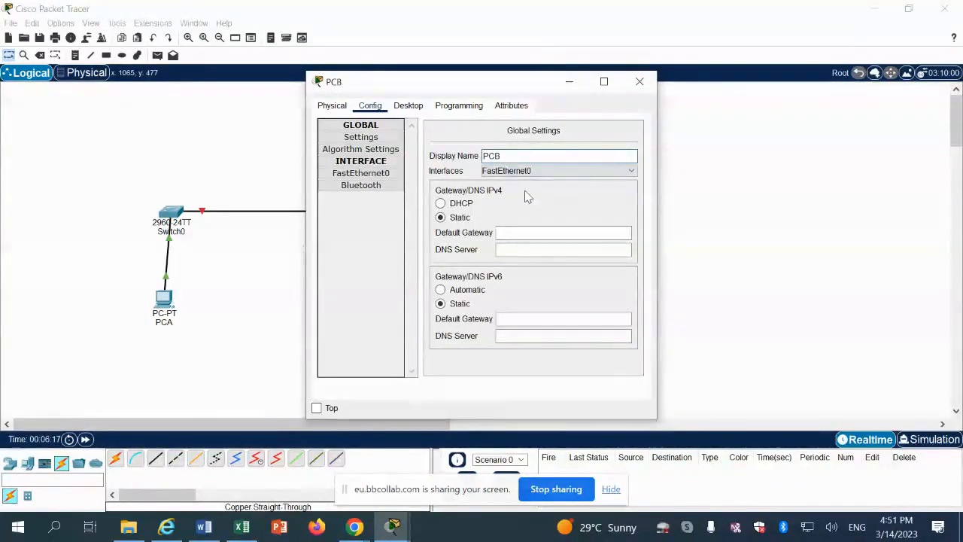
Give PCB the static IPv4 address 172.16.1.2 with subnet mask 255.255.0.0.
left_click(409, 105)
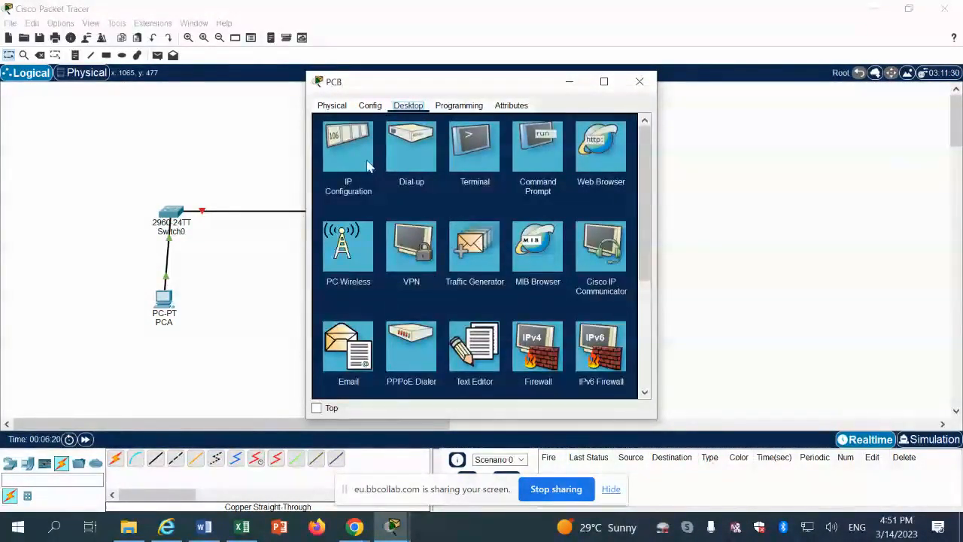
left_click(369, 165)
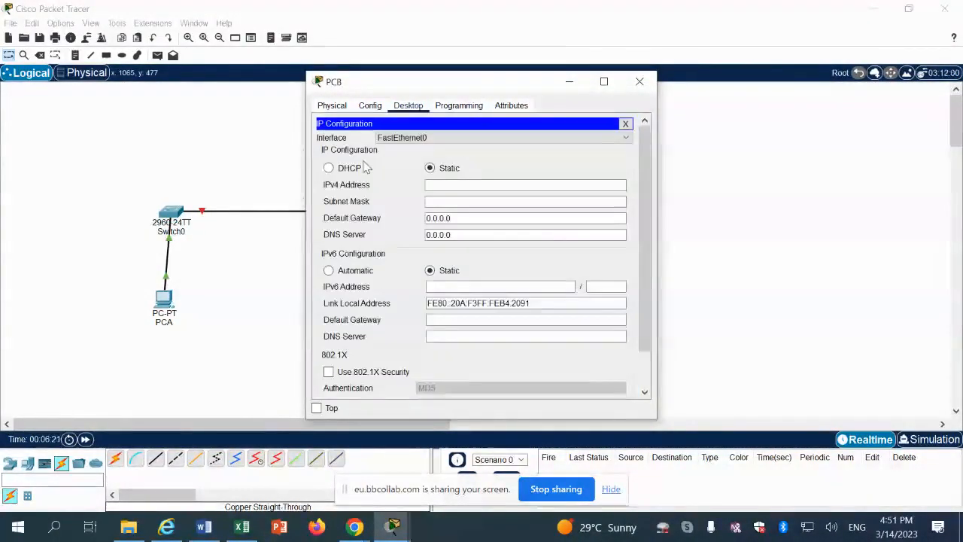
left_click(452, 185)
type("17")
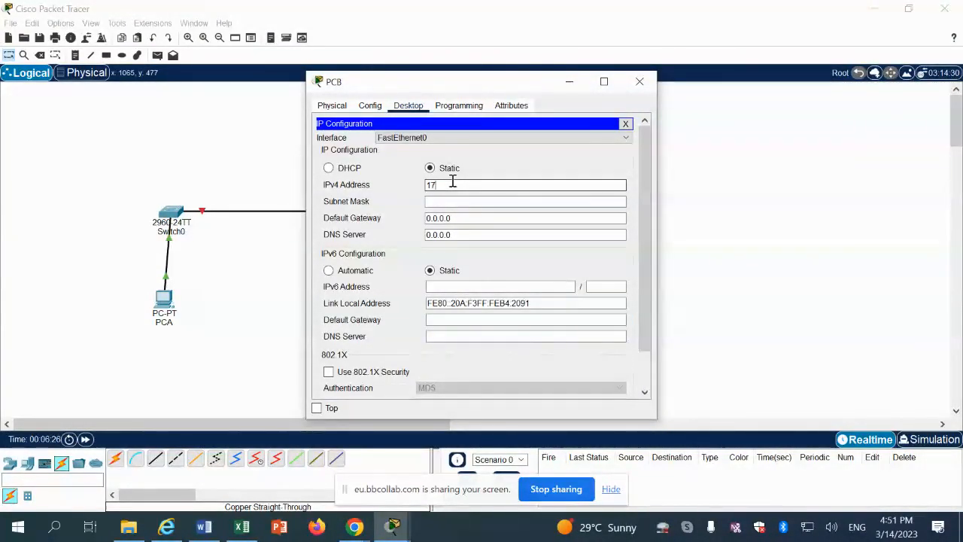
type("2.16")
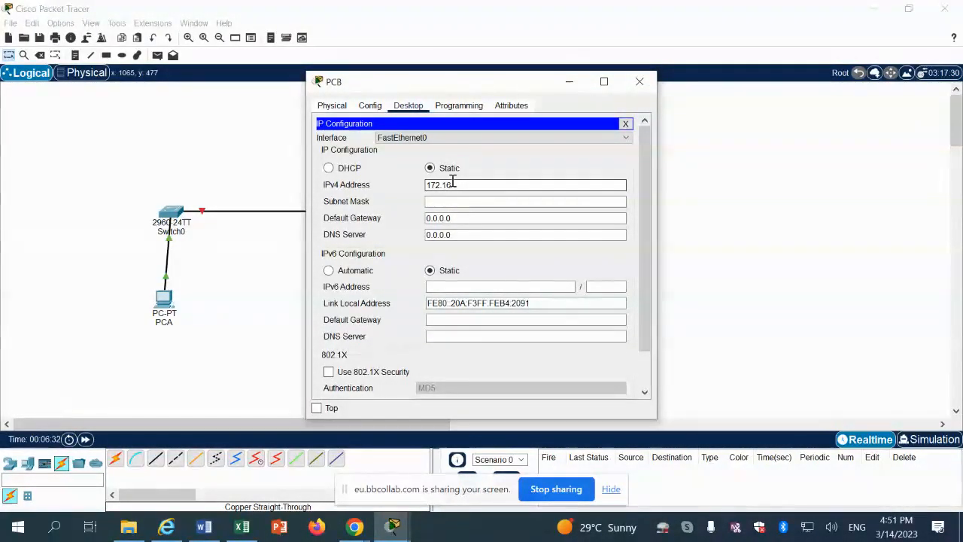
type(".4.2")
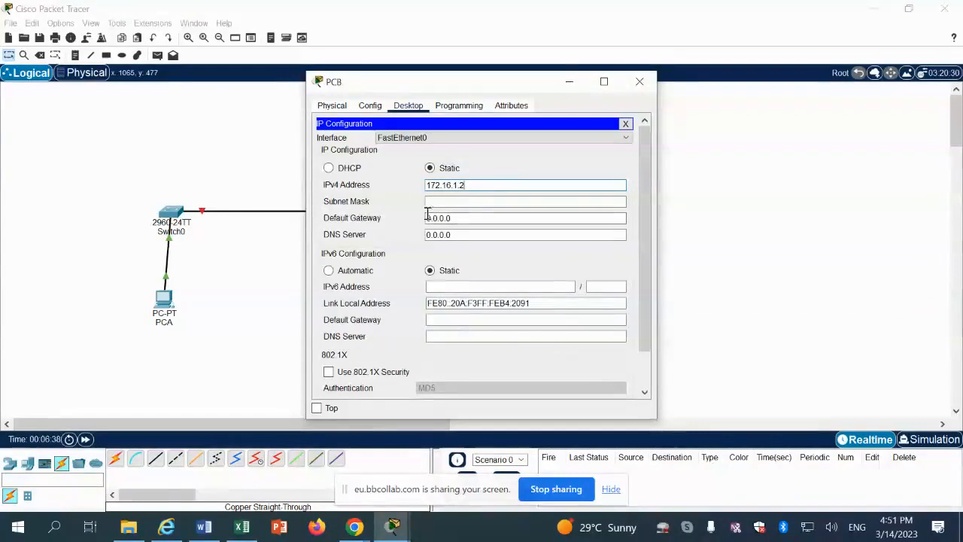
left_click(436, 200)
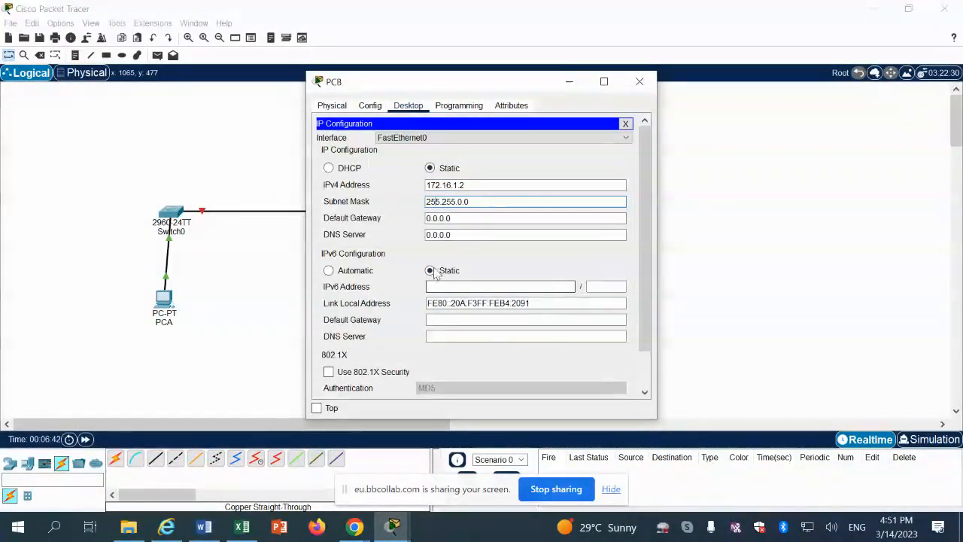
Set PCB's IPv4 default gateway to 172.16.1.1 and close its configuration window.
left_click(441, 218)
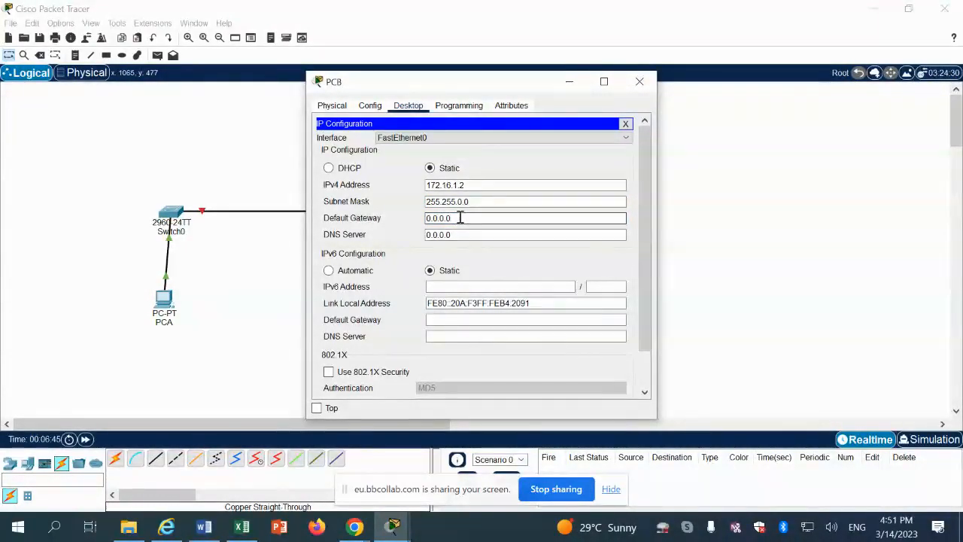
key("BackSpace")
key("BackSpace")
key("BackSpace")
key("BackSpace")
key("BackSpace")
key("BackSpace")
type("1")
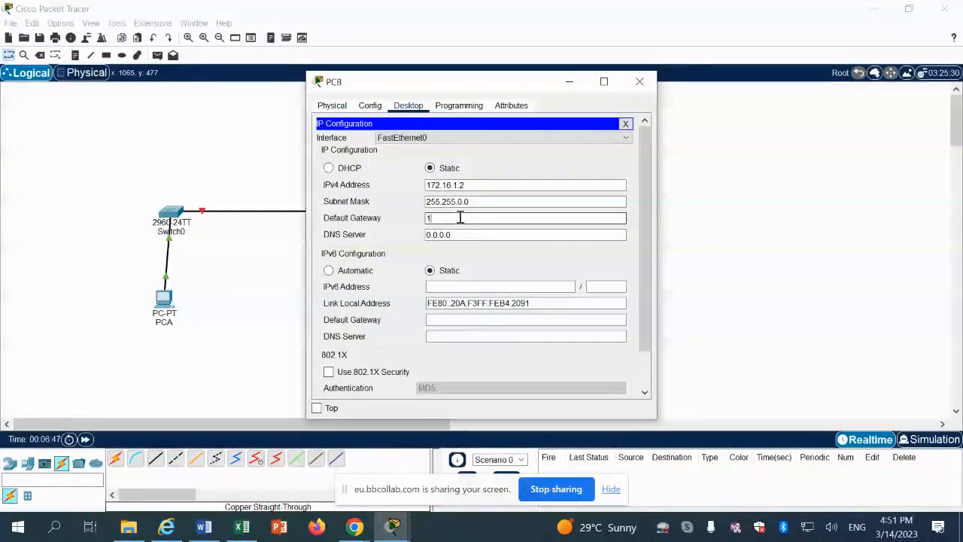
type("72.")
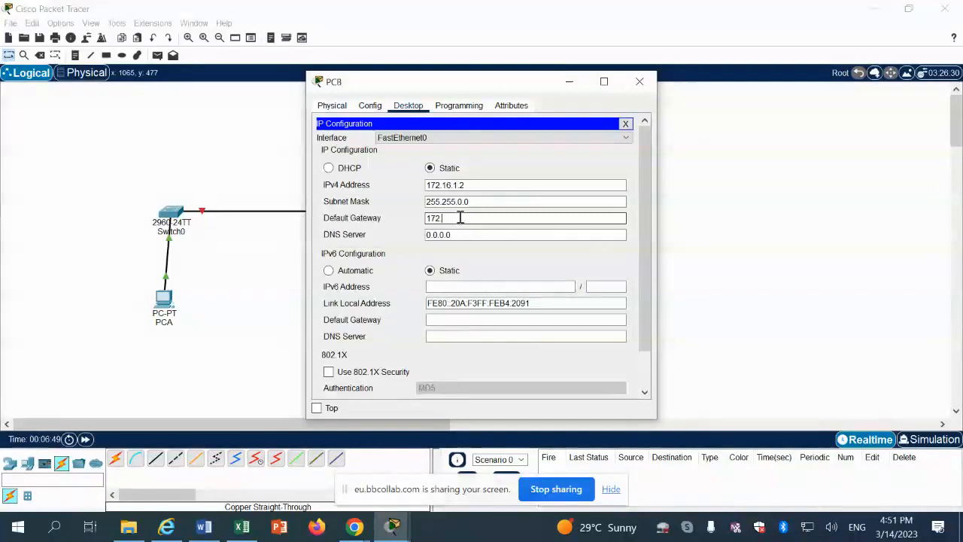
type("16.1.1")
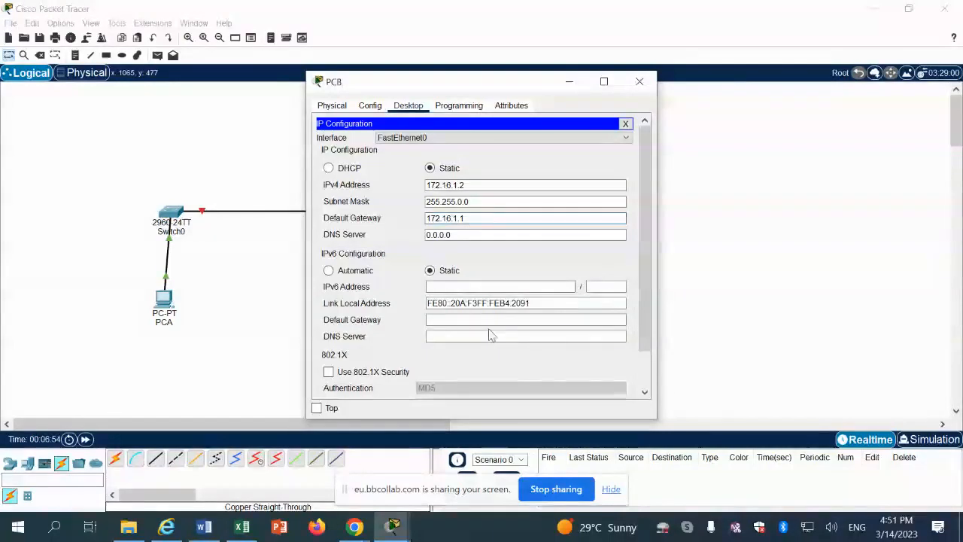
left_click(639, 81)
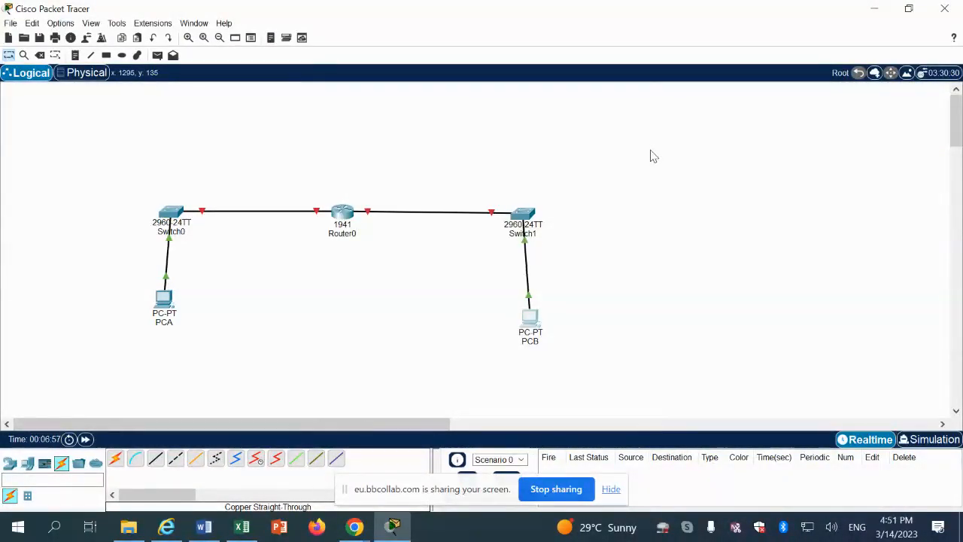
Rename Router0, the 1941 router between the switches, using R1 as both its display name and hostname.
left_click(338, 214)
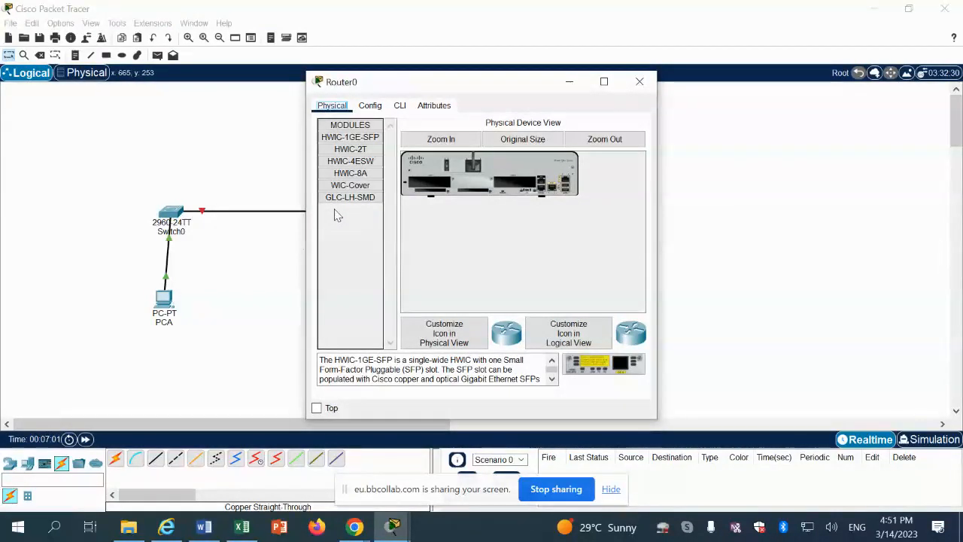
left_click(371, 106)
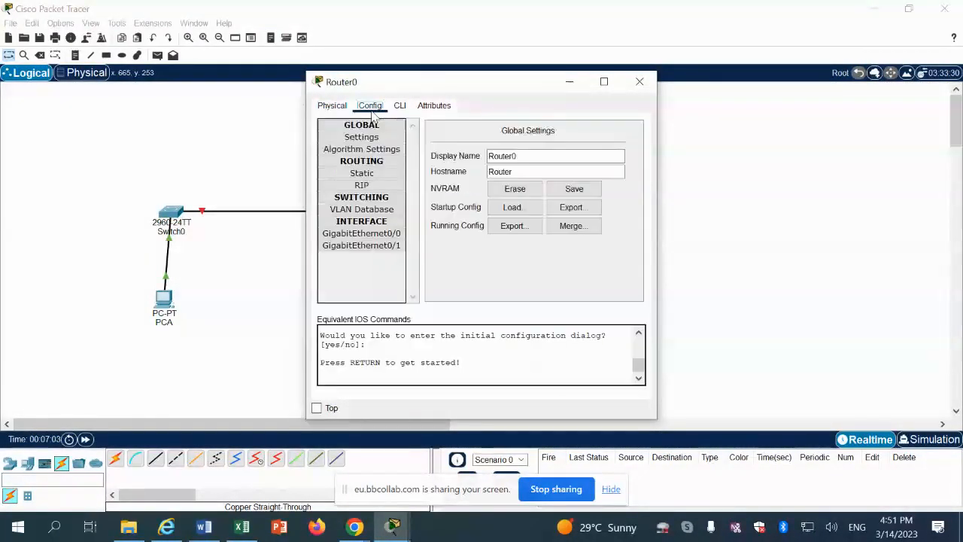
left_click(528, 156)
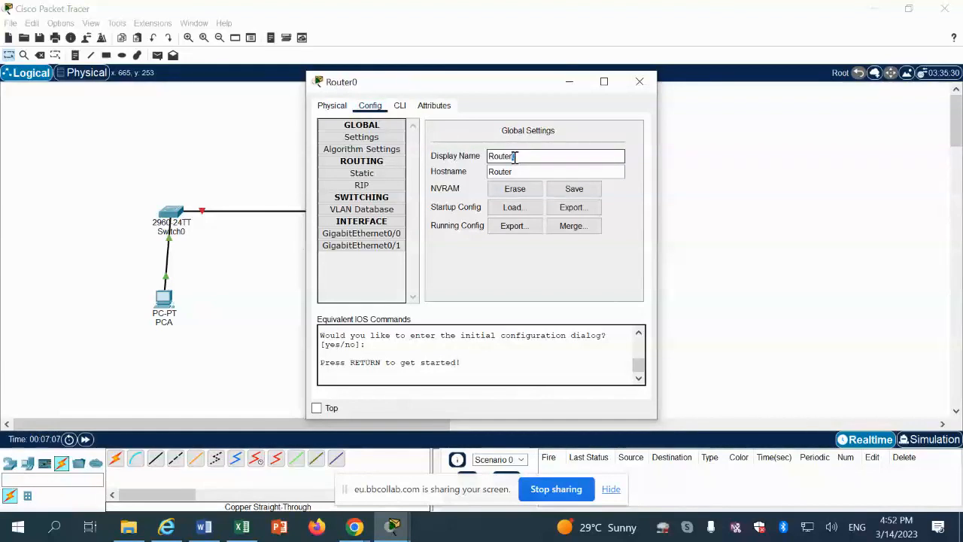
left_click_drag(490, 156, 511, 154)
double_click(516, 156)
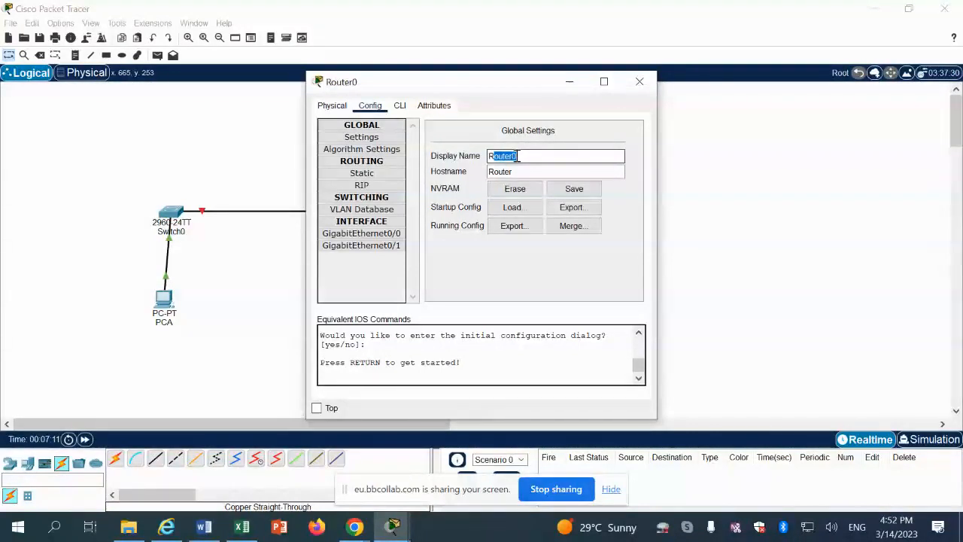
type("R1")
left_click_drag(553, 171, 490, 175)
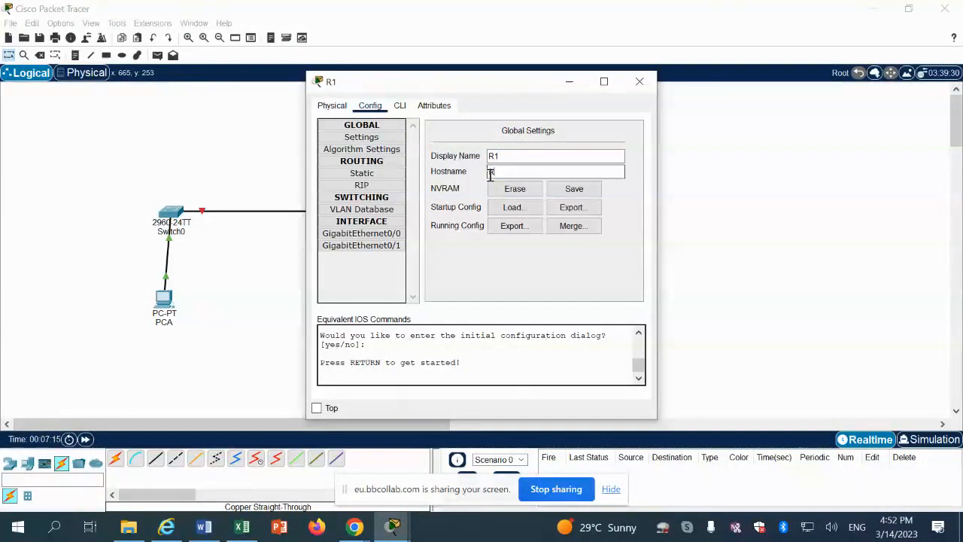
type("R1")
key("Return")
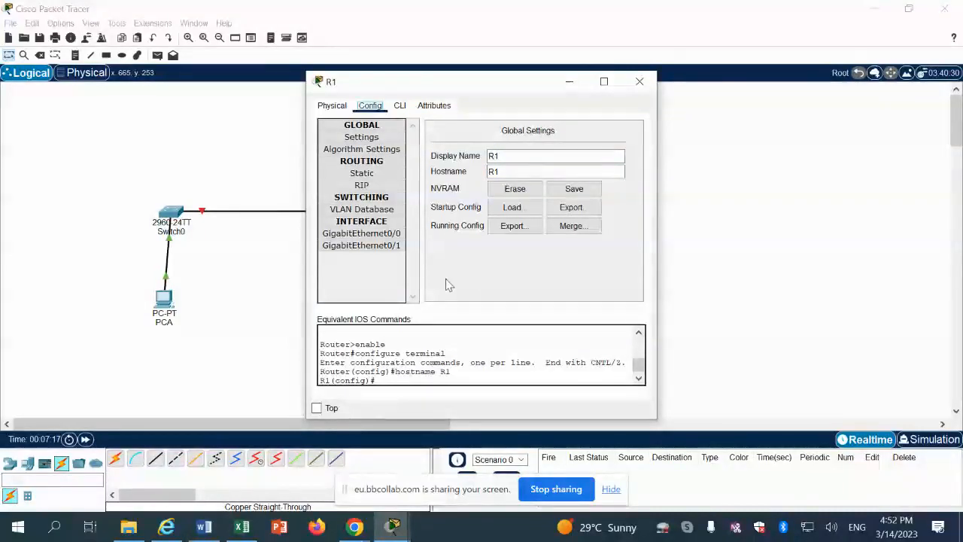
Enable the router's GigabitEthernet0/0 port and give it IPv4 address 192.168.1.1 with subnet mask 255.255.255.0.
left_click(362, 231)
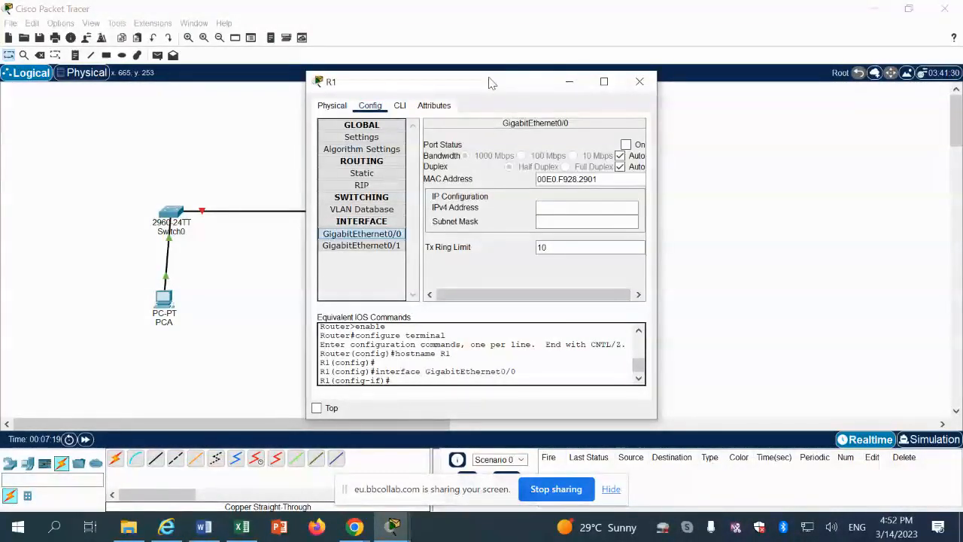
left_click_drag(490, 82, 691, 39)
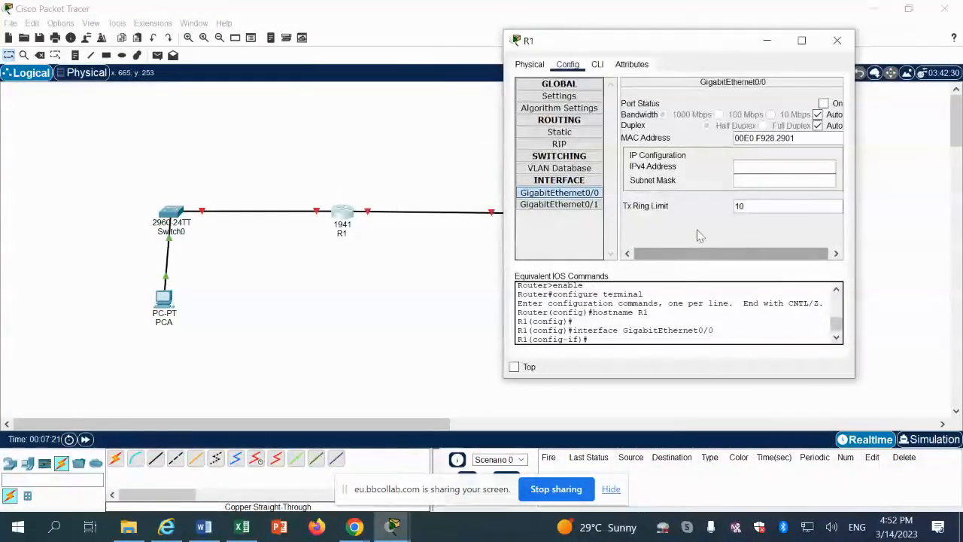
left_click(825, 103)
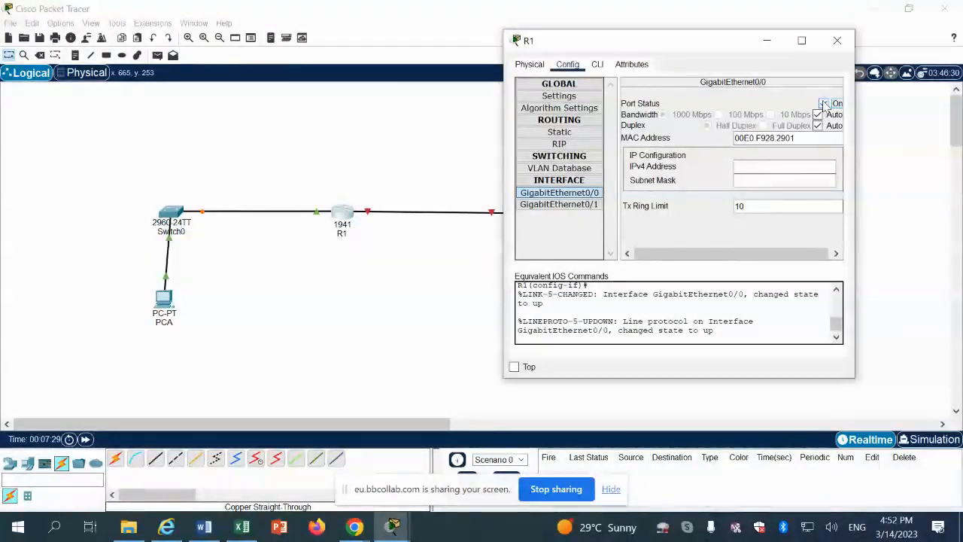
left_click(761, 168)
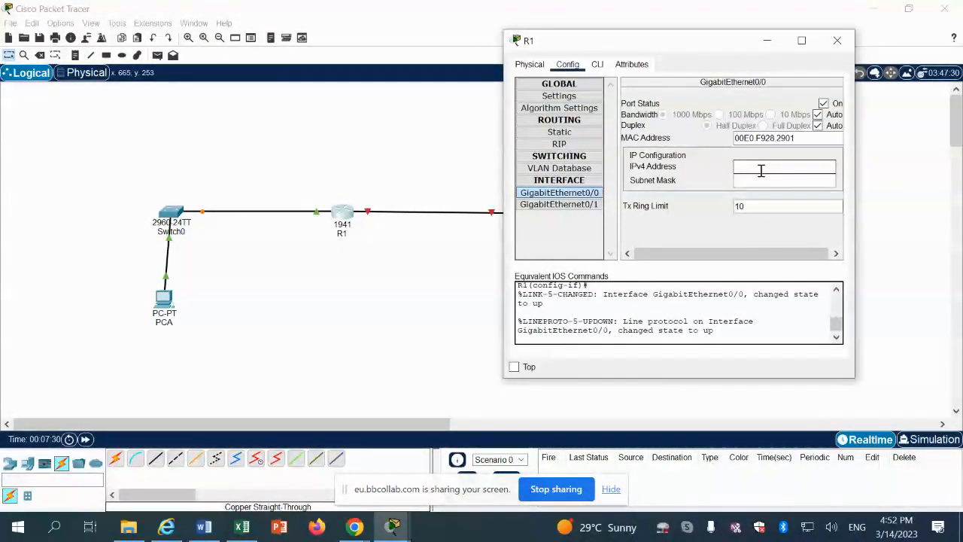
type("192.168.1.1")
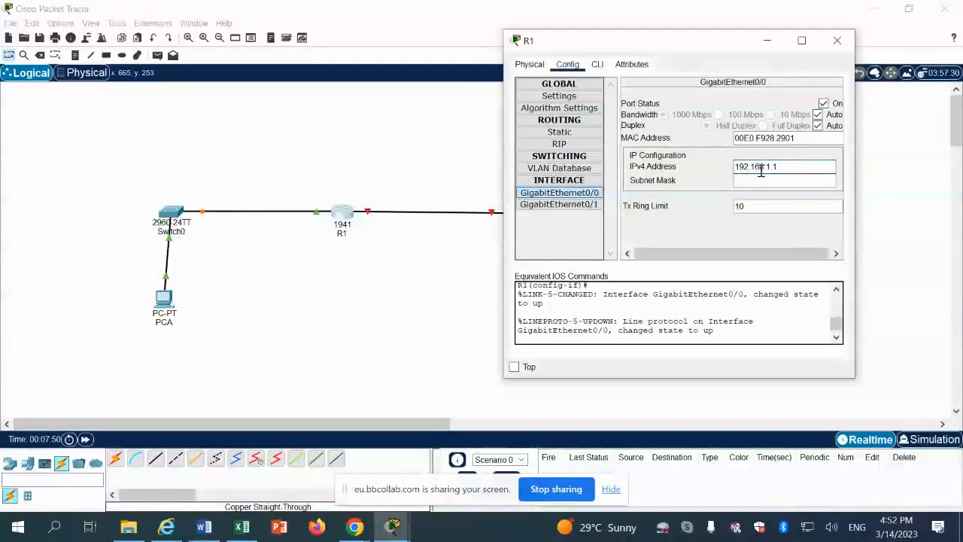
key("Tab")
Give the router's GigabitEthernet0/1 port IPv4 address 172.16.1.1 with mask 255.255.0.0, enable it, and close the router window.
left_click(583, 209)
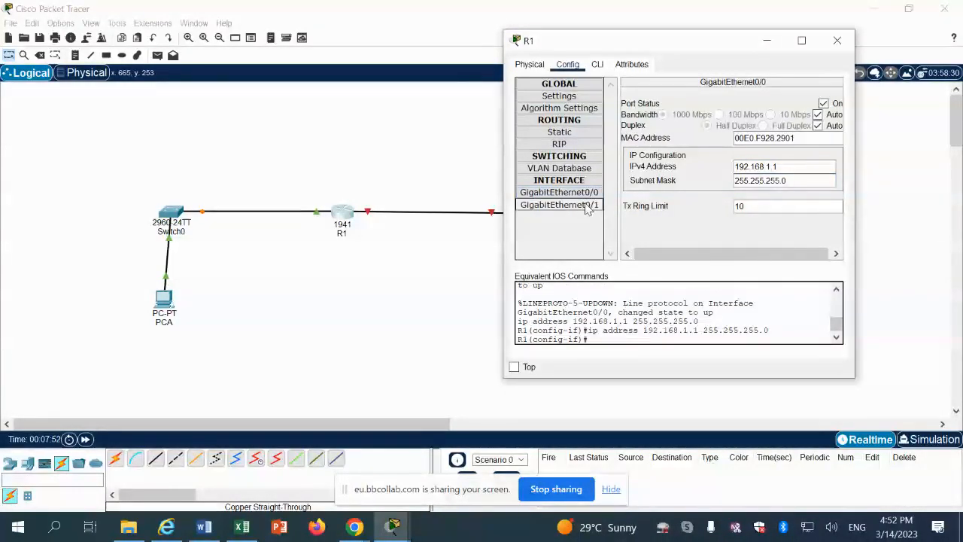
left_click(788, 161)
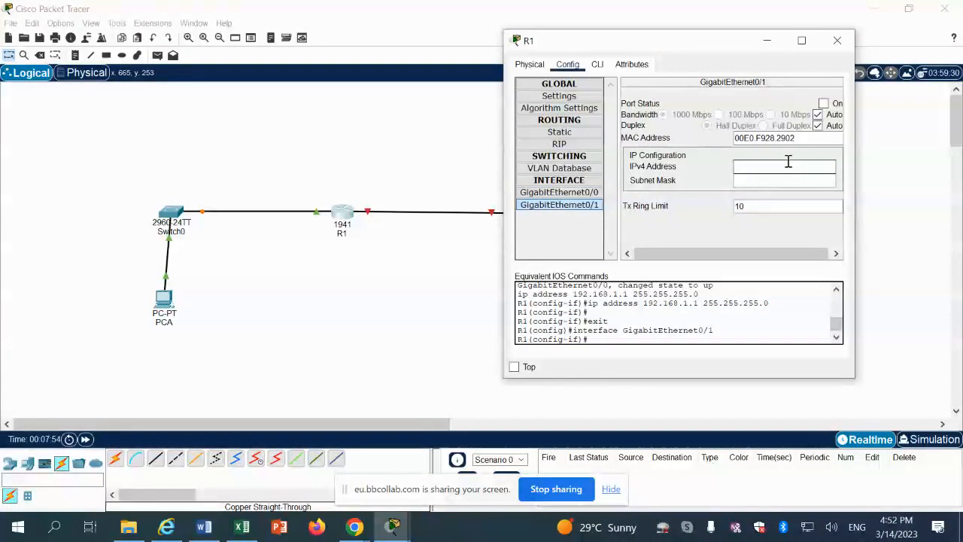
type("172.16.1.1")
left_click(781, 181)
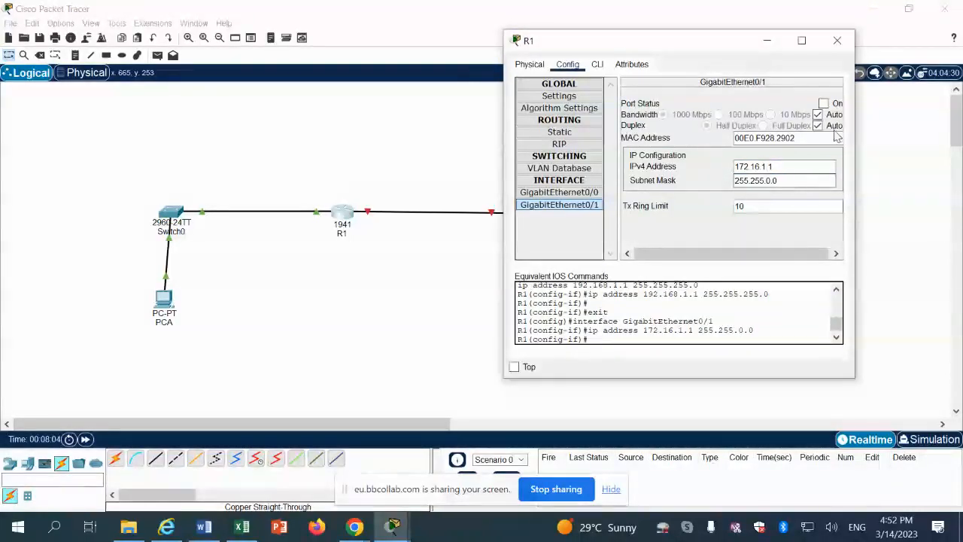
left_click(824, 104)
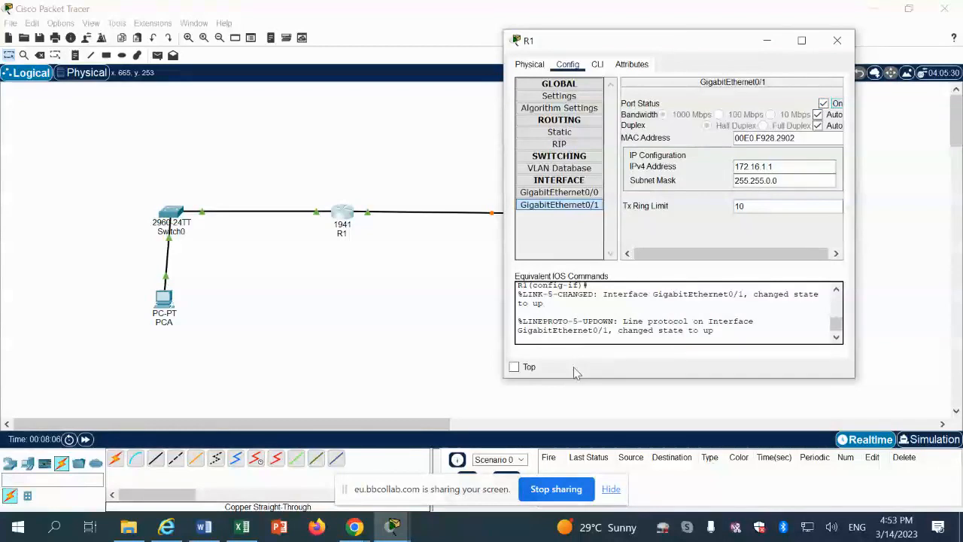
left_click(837, 41)
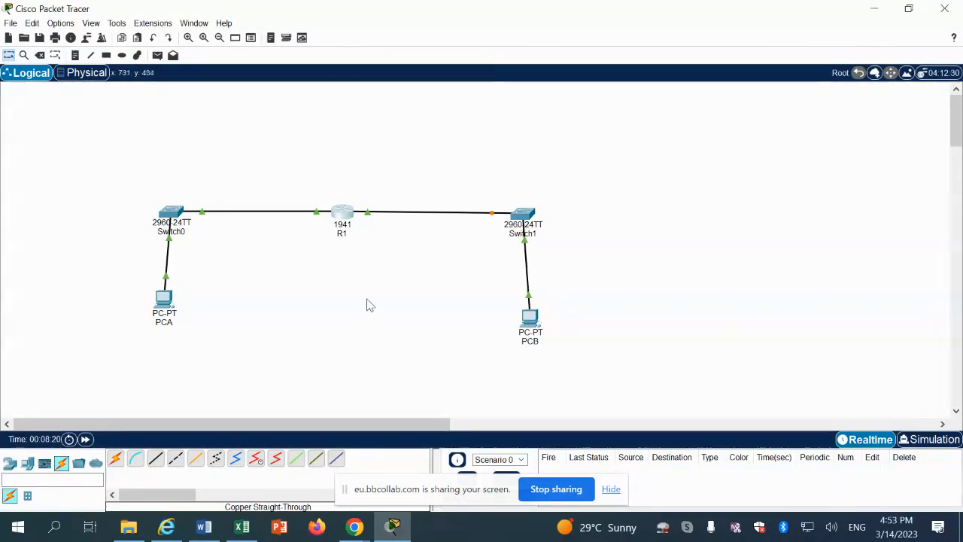
Ping PCB at 172.16.1.2 twice from PCA's command prompt.
left_click(165, 300)
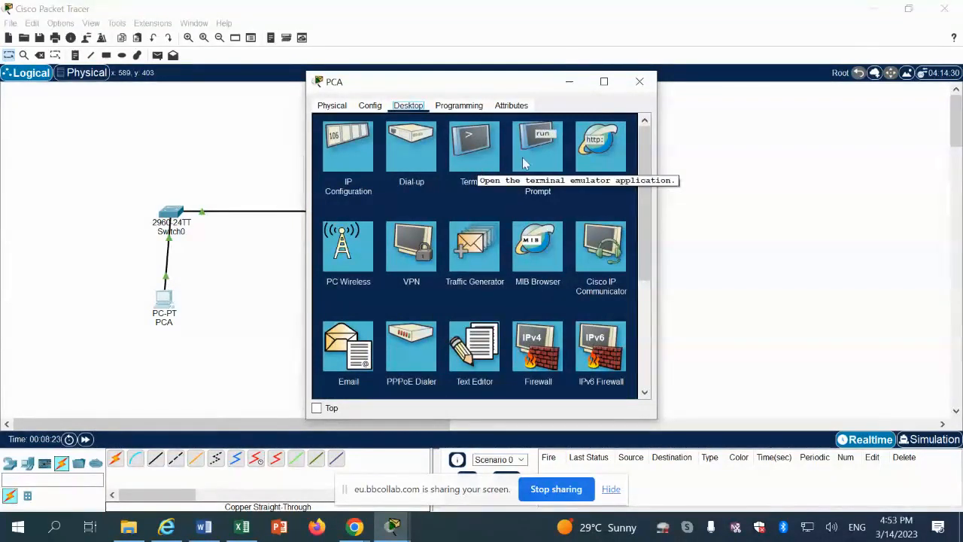
left_click(546, 151)
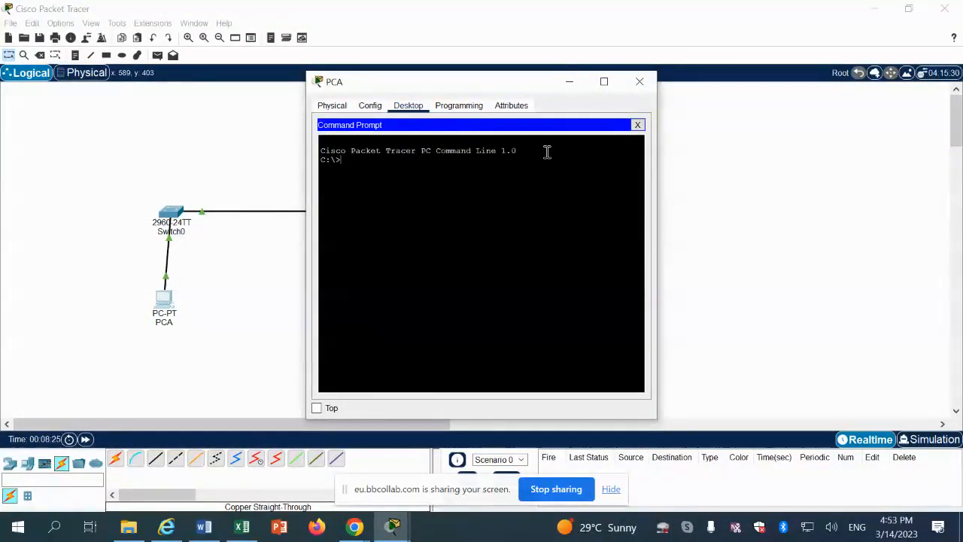
type("ping 172.16.1")
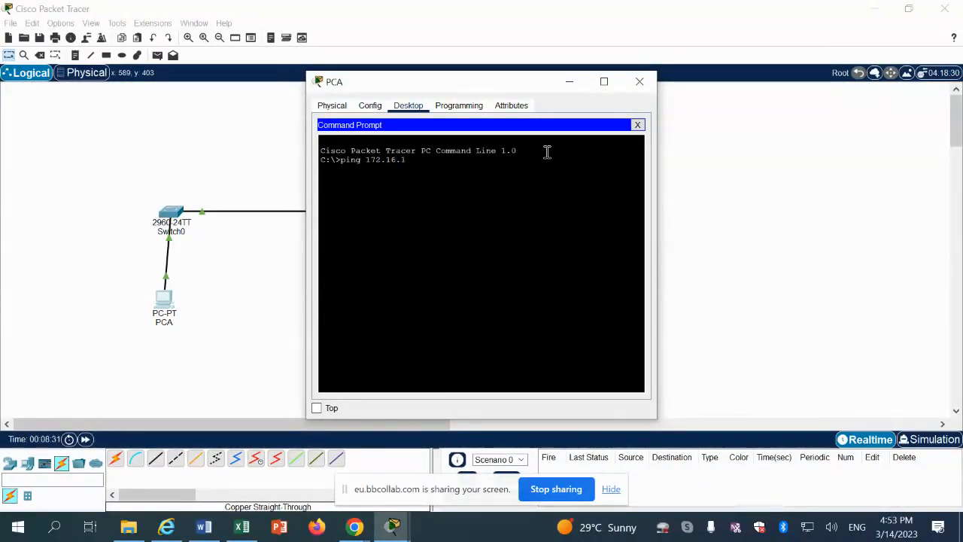
type(".2")
key("Return")
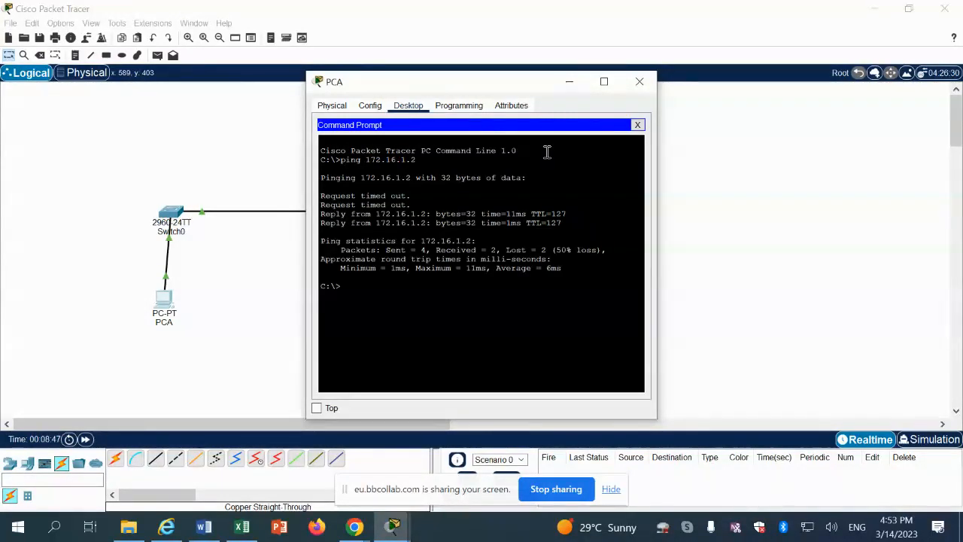
key("Up")
key("Return")
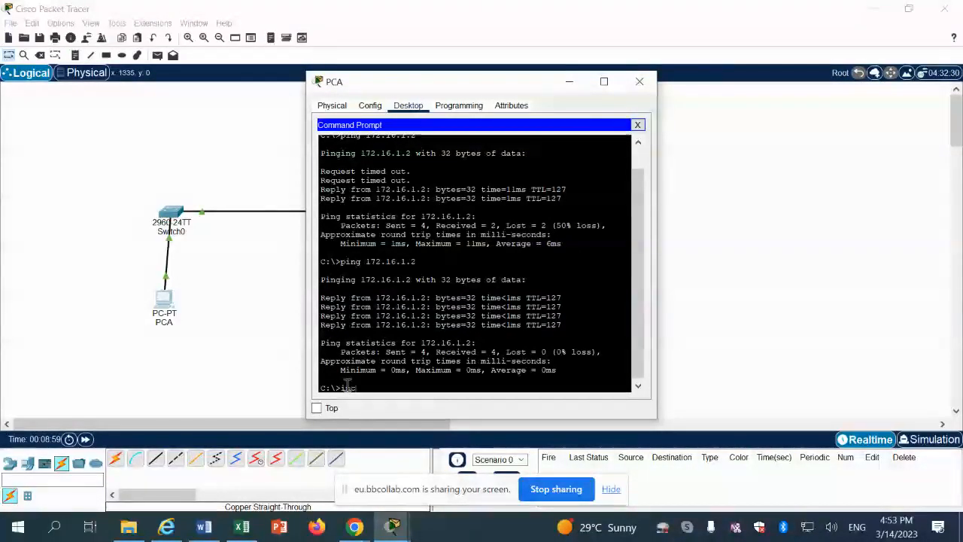
Run ipconfig and ipconfig /all on PCA to inspect its network settings, and close its window.
type("onfig")
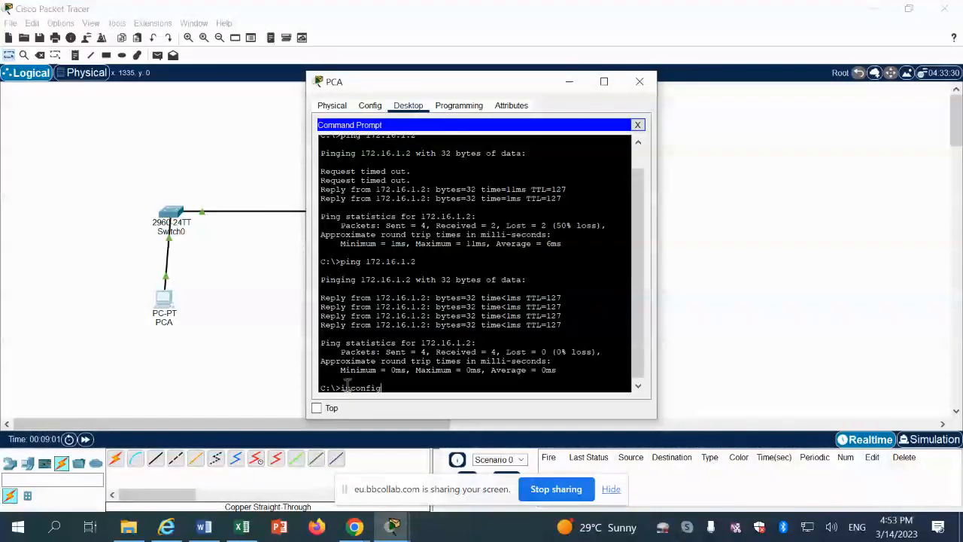
key("Return")
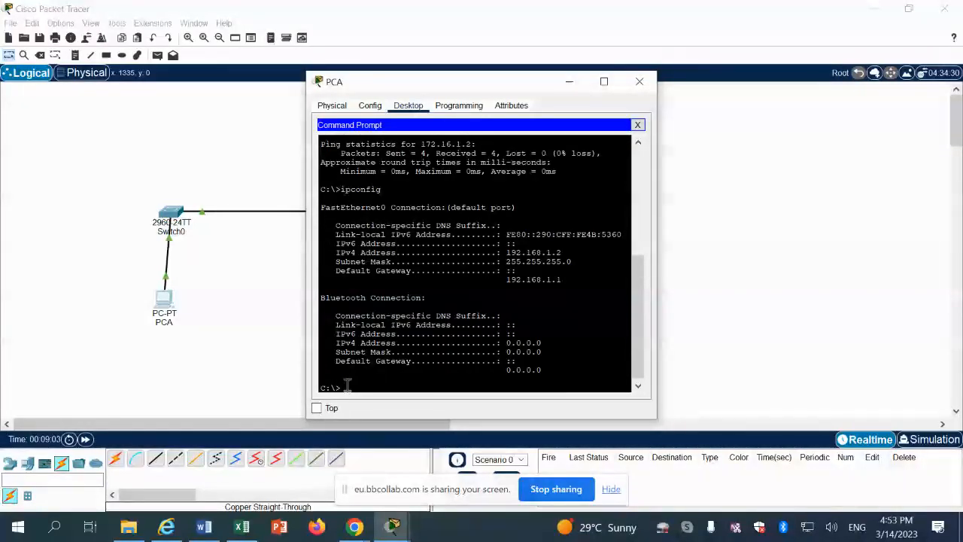
key("Up")
type("/all")
key("Return")
key("Return")
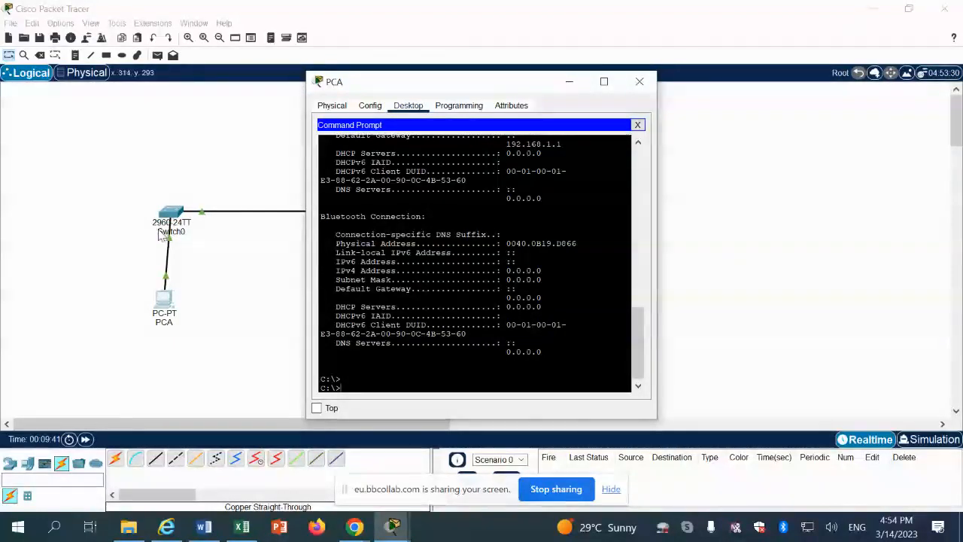
left_click(639, 82)
Set both the display name and hostname of the switch connected to PCA to S1, and close its window.
left_click(173, 213)
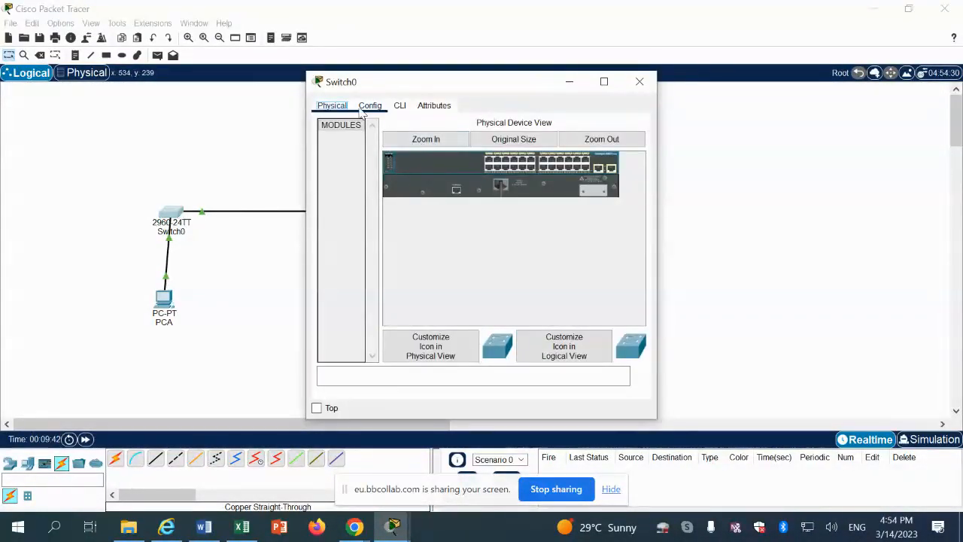
left_click(367, 106)
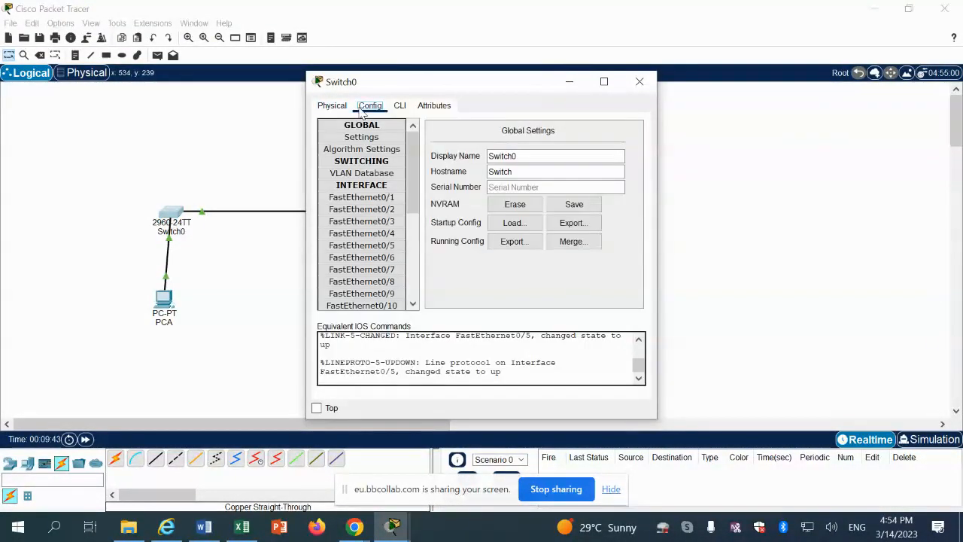
left_click(535, 156)
left_click_drag(529, 158, 501, 159)
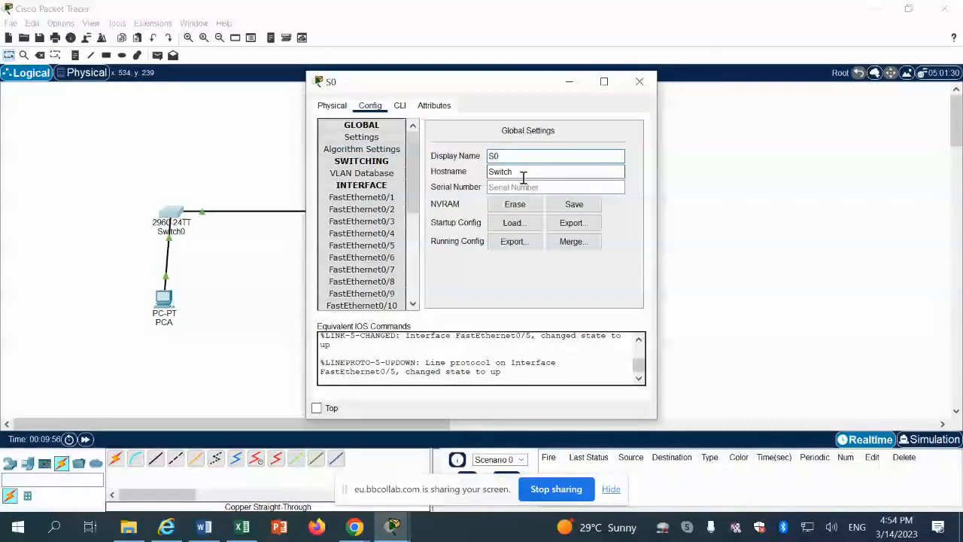
key("Return")
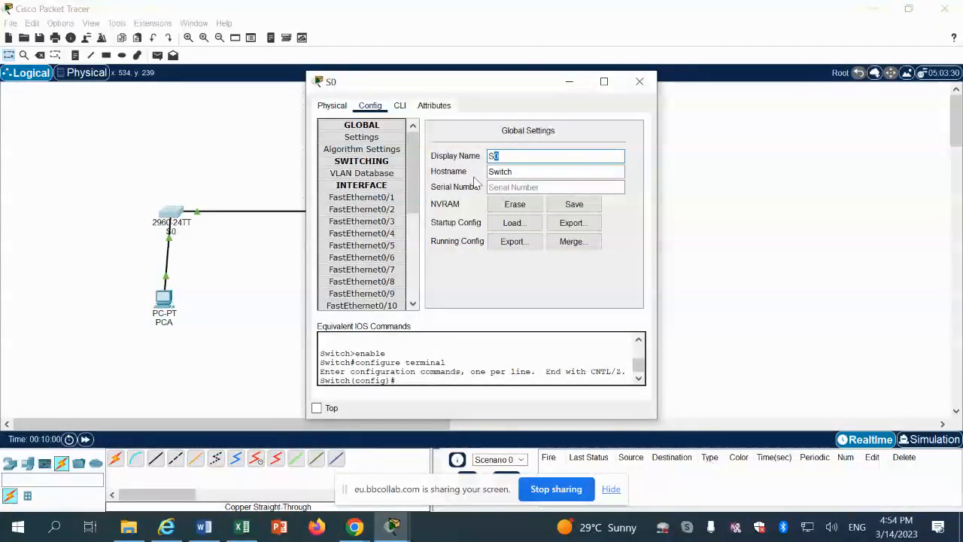
left_click_drag(515, 171, 495, 174)
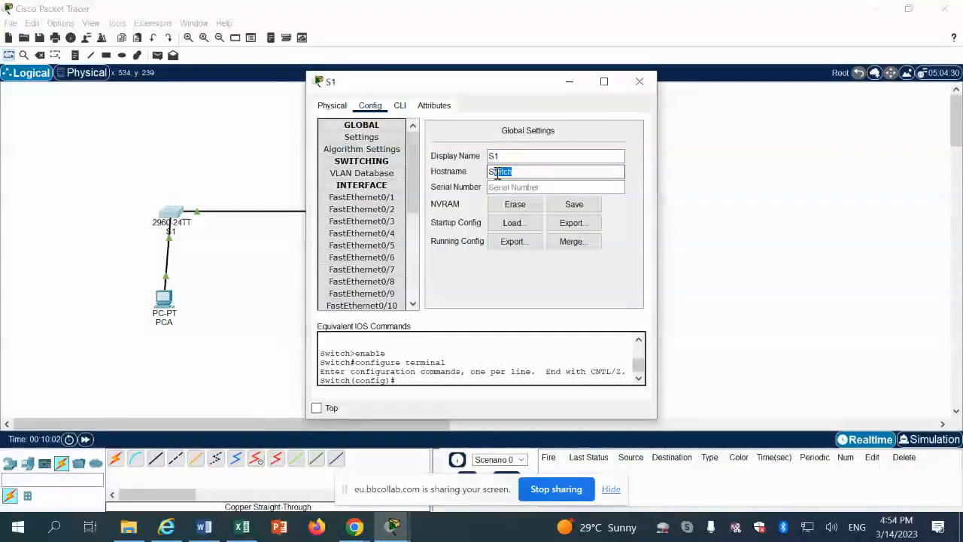
type("1")
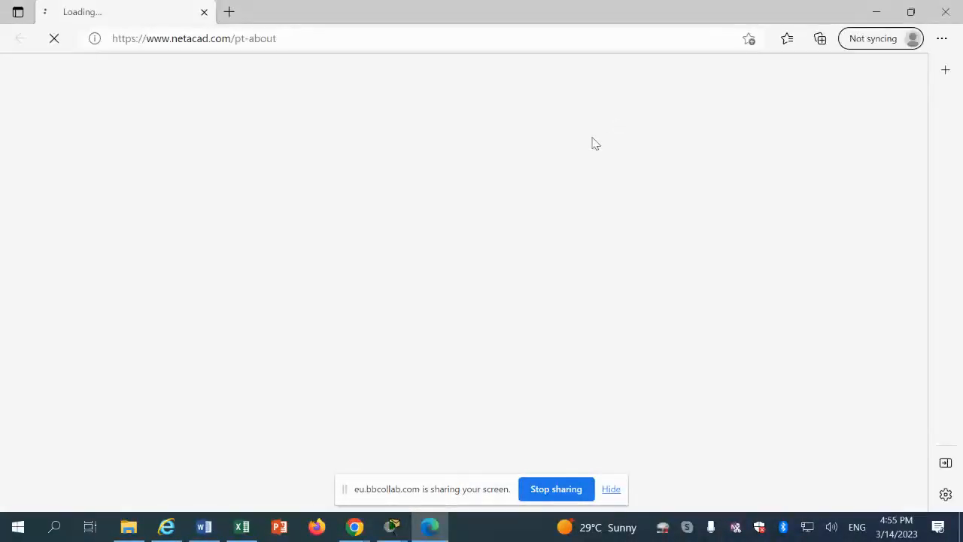
left_click(204, 12)
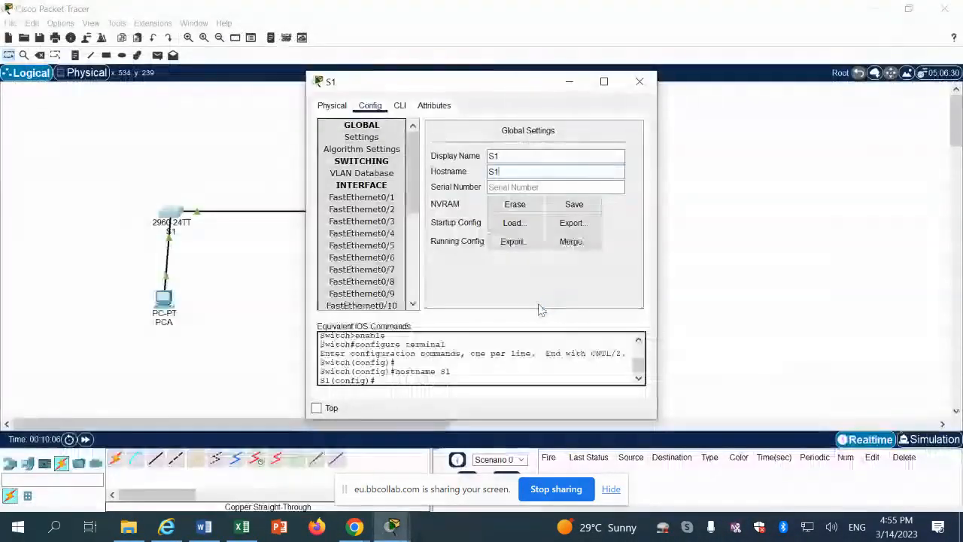
left_click(639, 82)
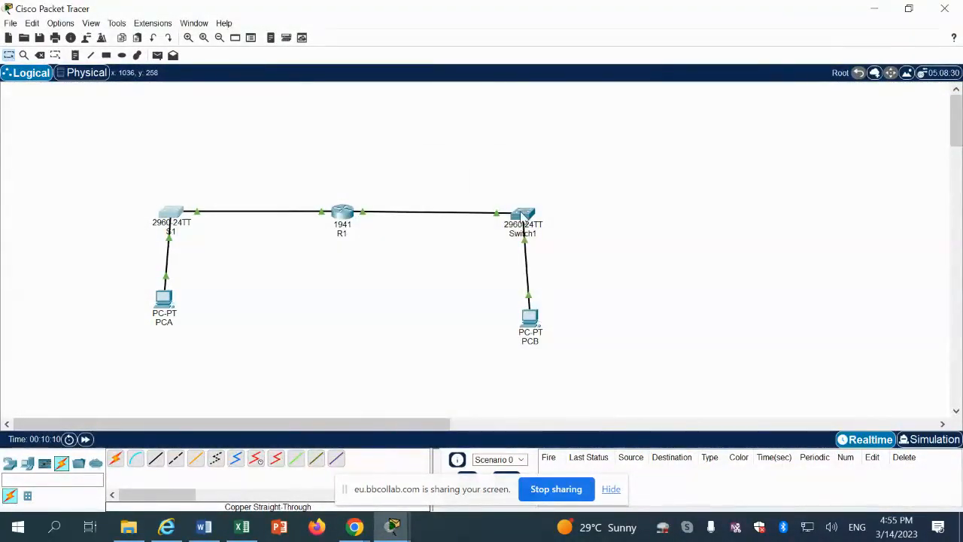
Set both the display name and hostname of the switch connected to PCB to S2, and close its window.
double_click(525, 215)
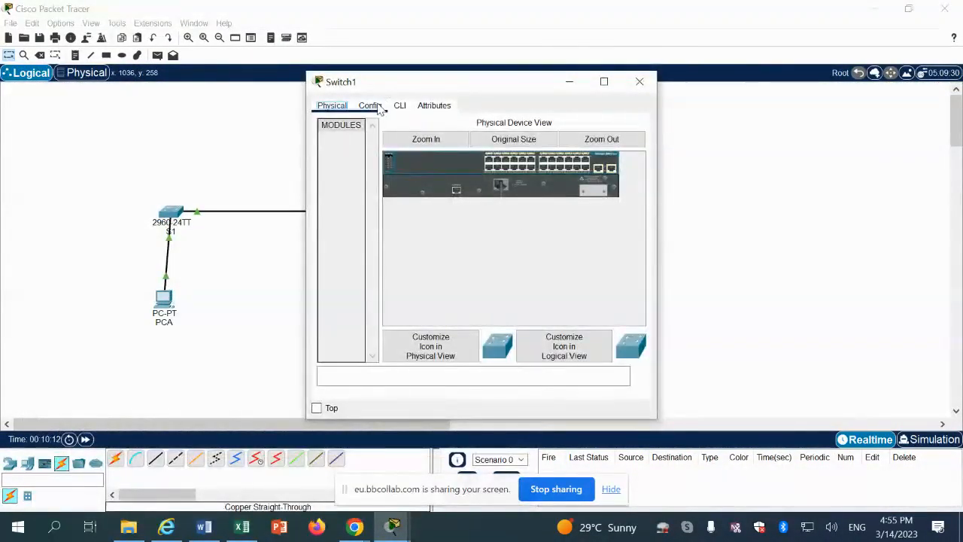
left_click(370, 105)
left_click_drag(526, 156, 499, 170)
type("2")
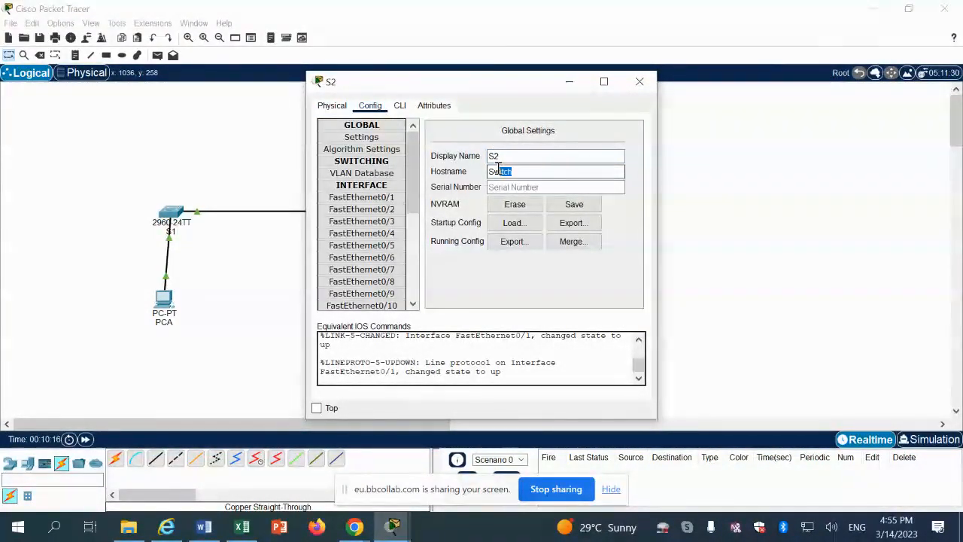
type("2")
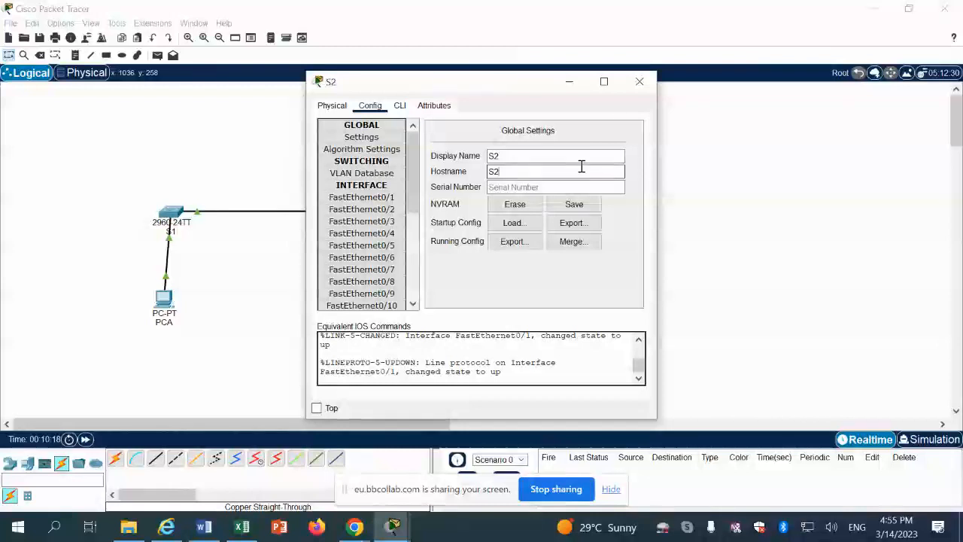
left_click(640, 81)
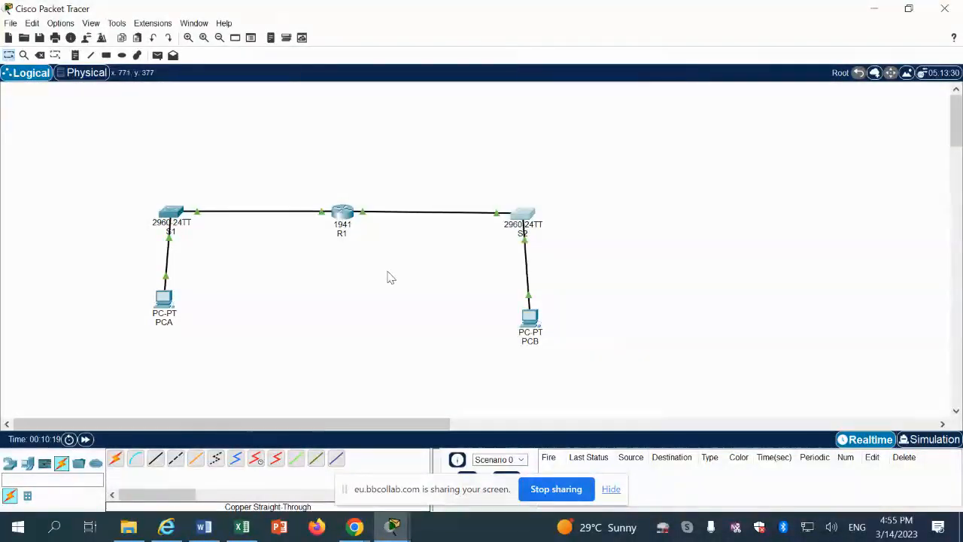
Switch to the lab manual in Word and read the remaining Lab 07 instructions through the Part 4 Reflection question.
left_click(216, 529)
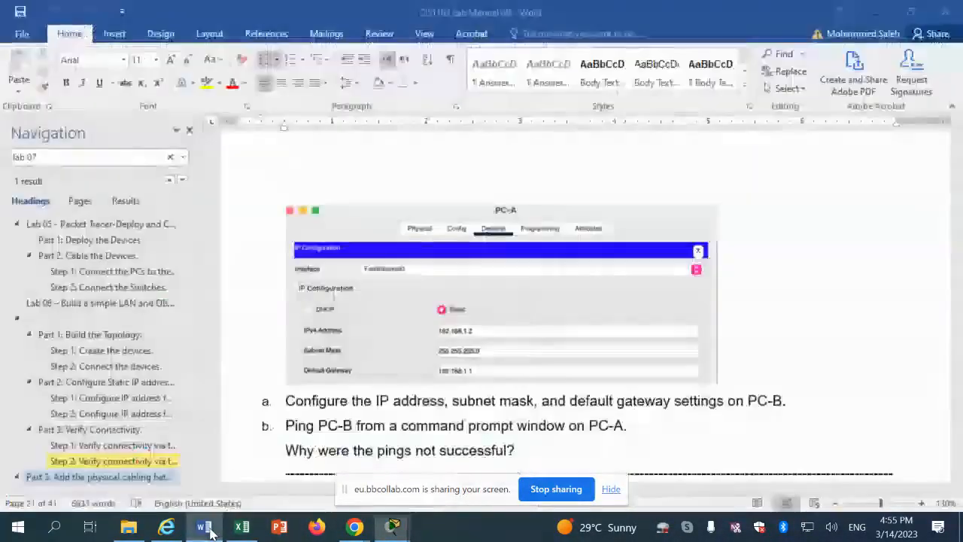
scroll(410, 372, "down", 5)
scroll(413, 374, "down", 5)
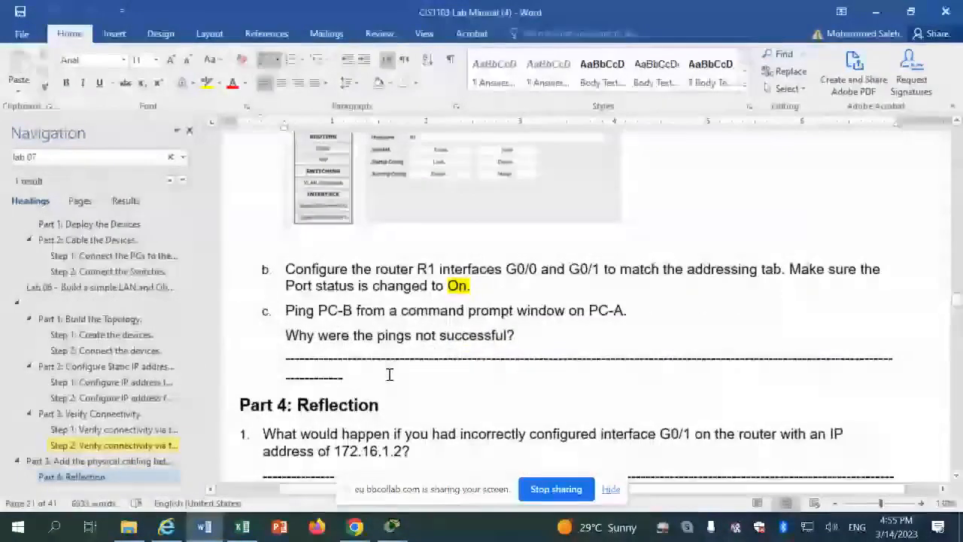
scroll(438, 301, "down", 2)
scroll(437, 301, "down", 1)
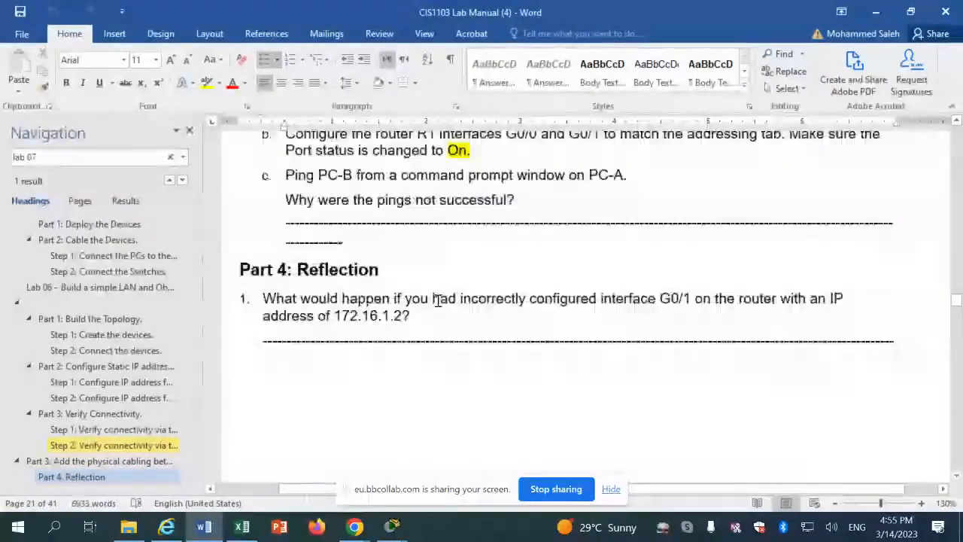
scroll(437, 301, "down", 3)
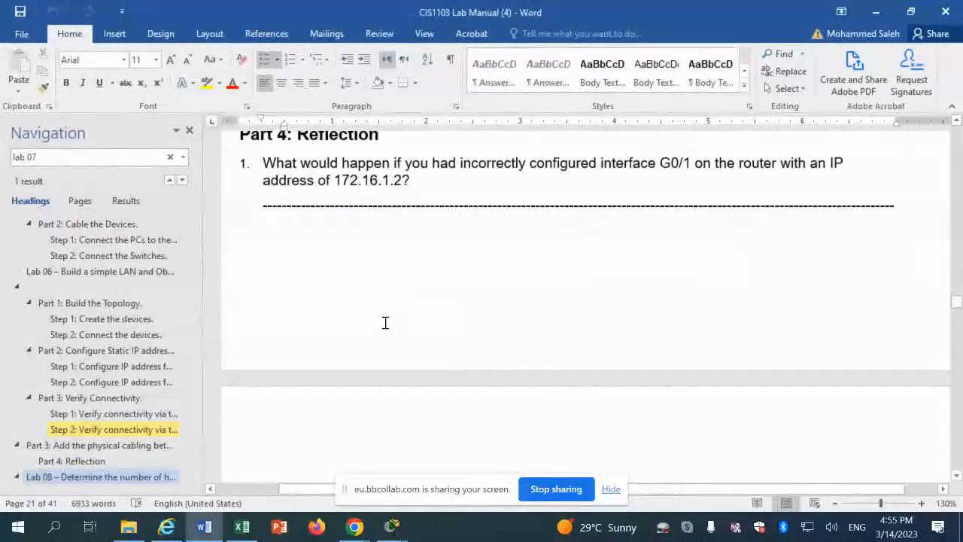
scroll(387, 320, "up", 1)
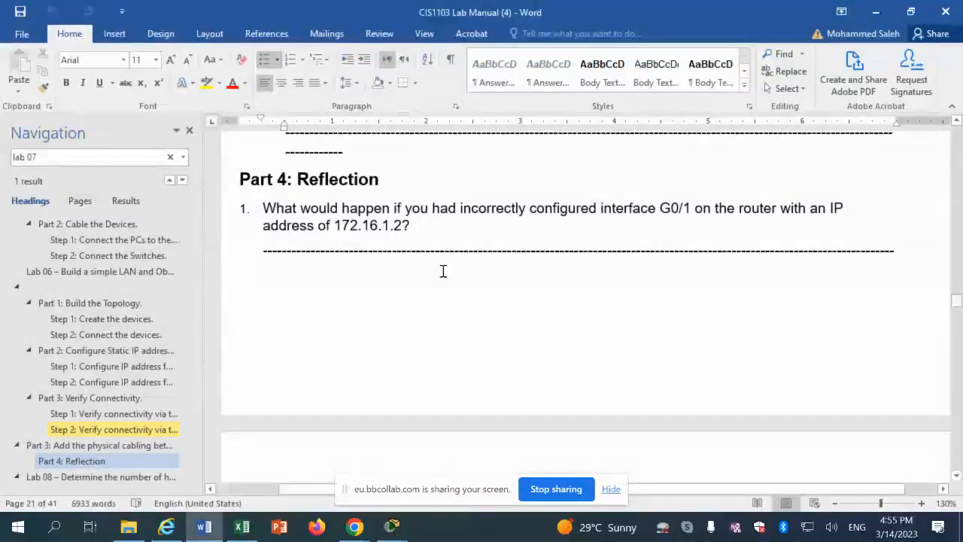
Look through the Lab 08 objectives, background and Part 1 instructions on using Windows Calculator.
scroll(403, 311, "down", 2)
scroll(403, 311, "down", 4)
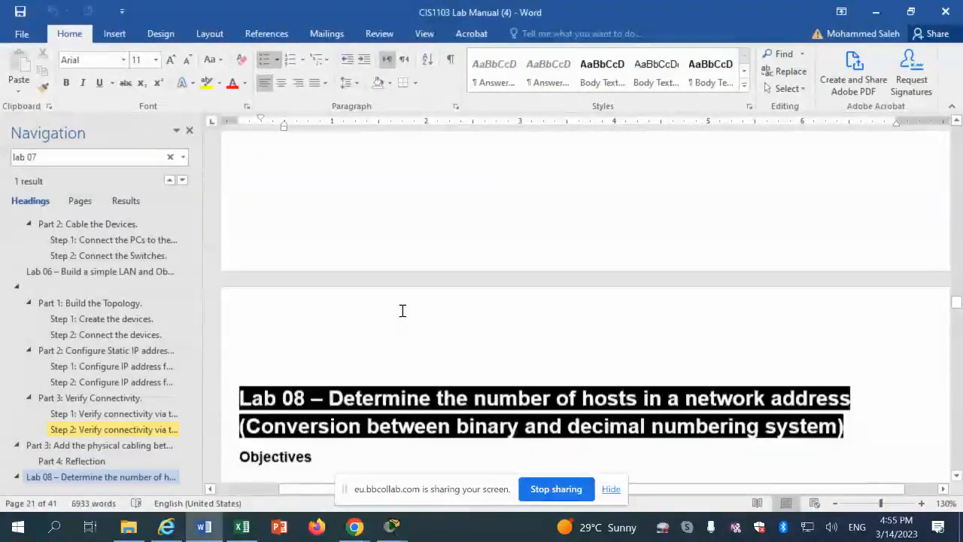
scroll(391, 329, "down", 3)
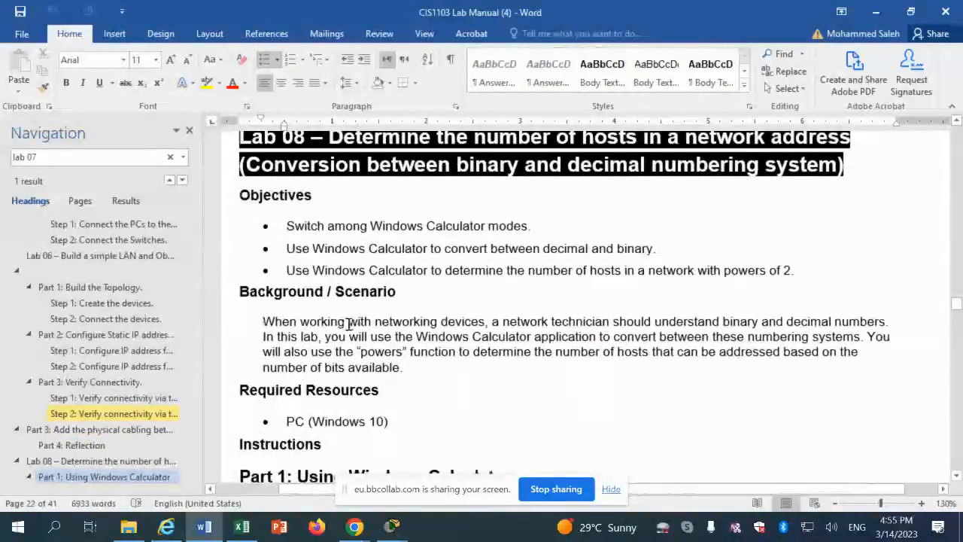
scroll(361, 316, "down", 4)
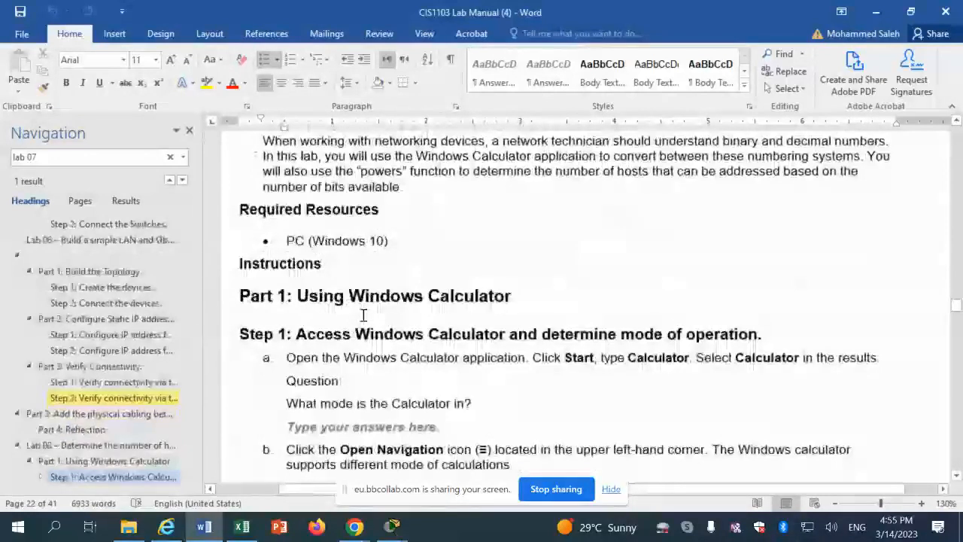
scroll(363, 315, "down", 2)
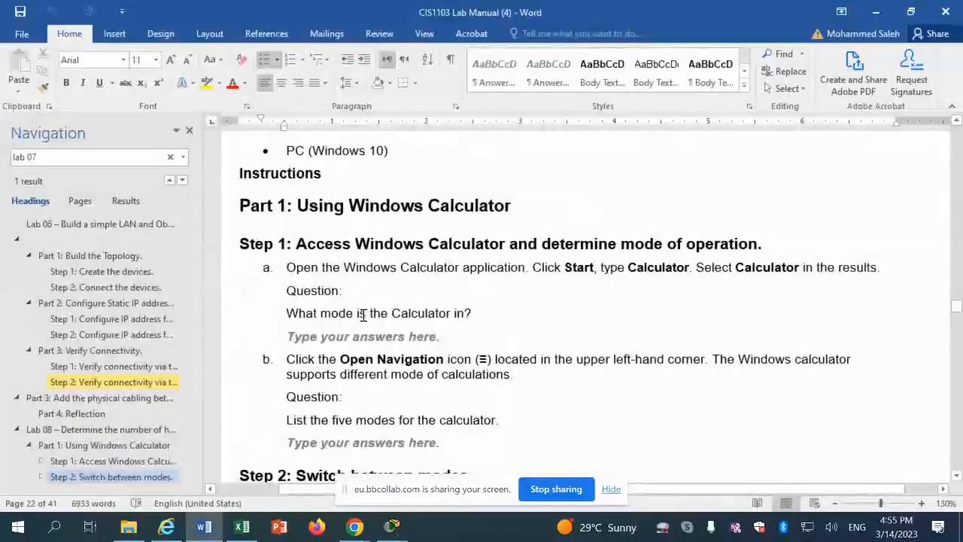
scroll(363, 316, "up", 2)
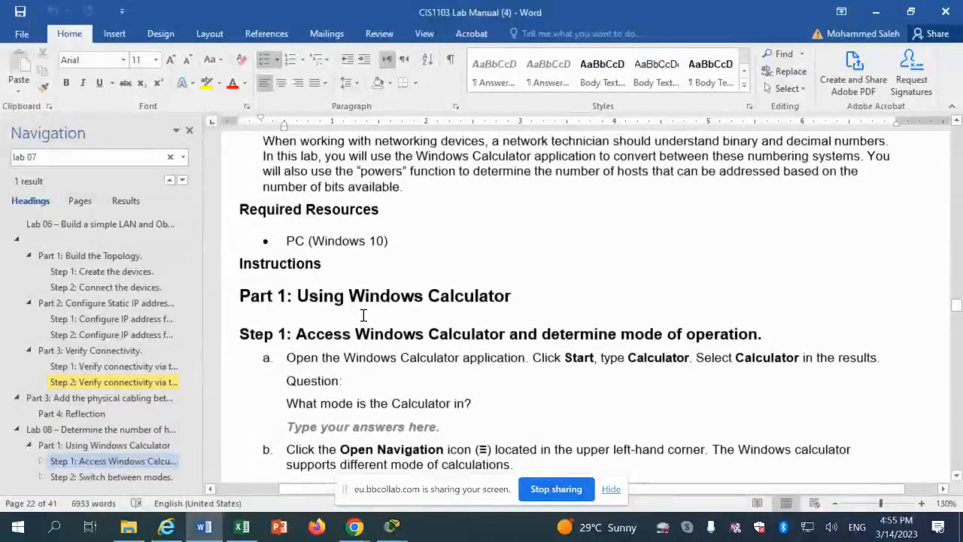
Switch back to the Packet Tracer topology and stop sharing the screen.
mouse_move(392, 536)
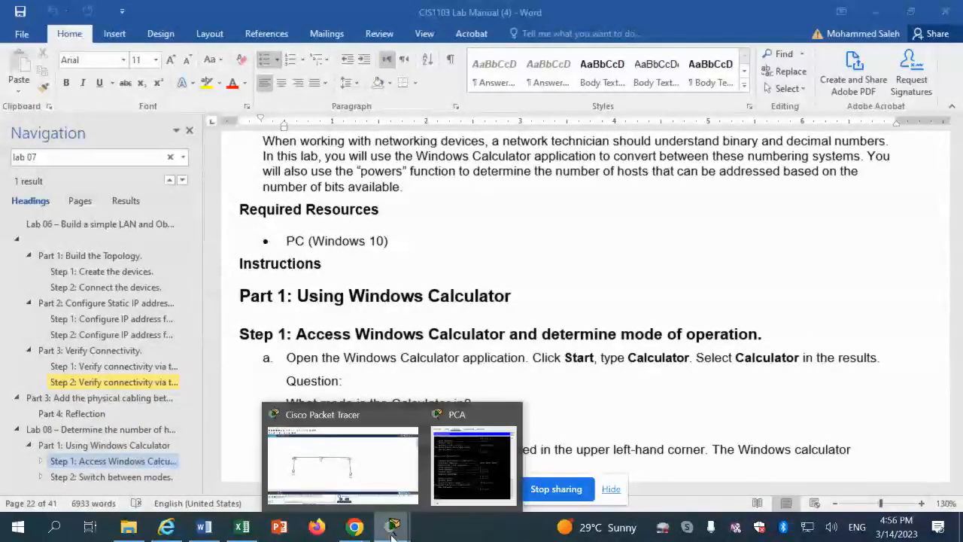
left_click(346, 459)
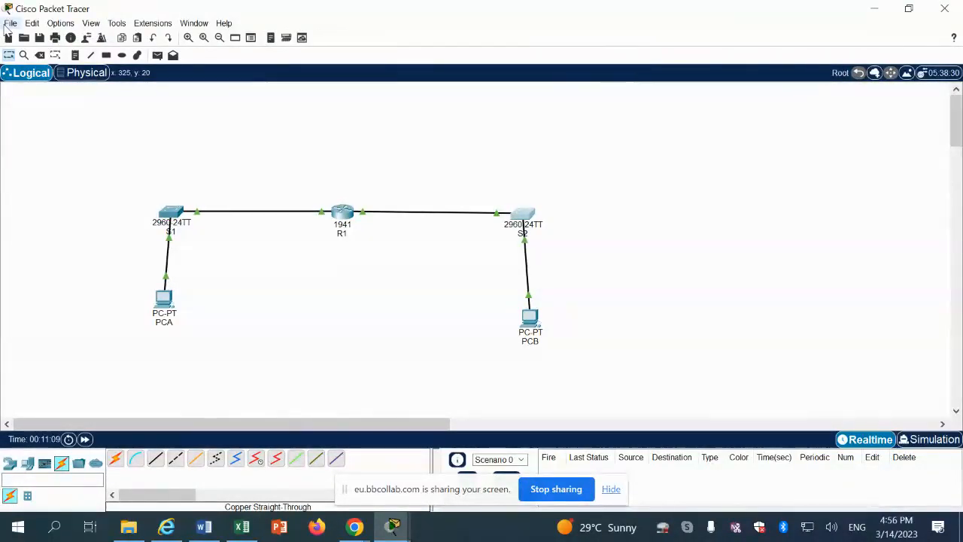
left_click(556, 489)
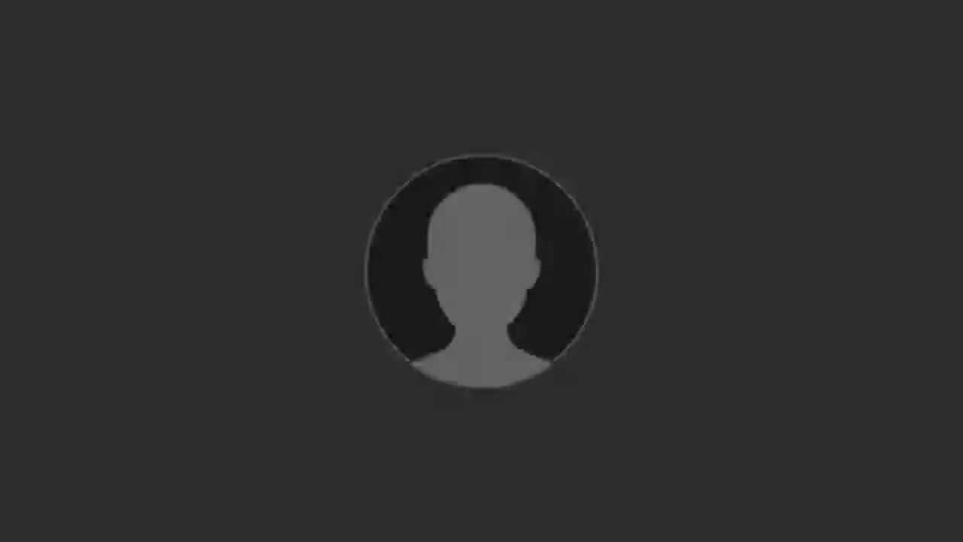